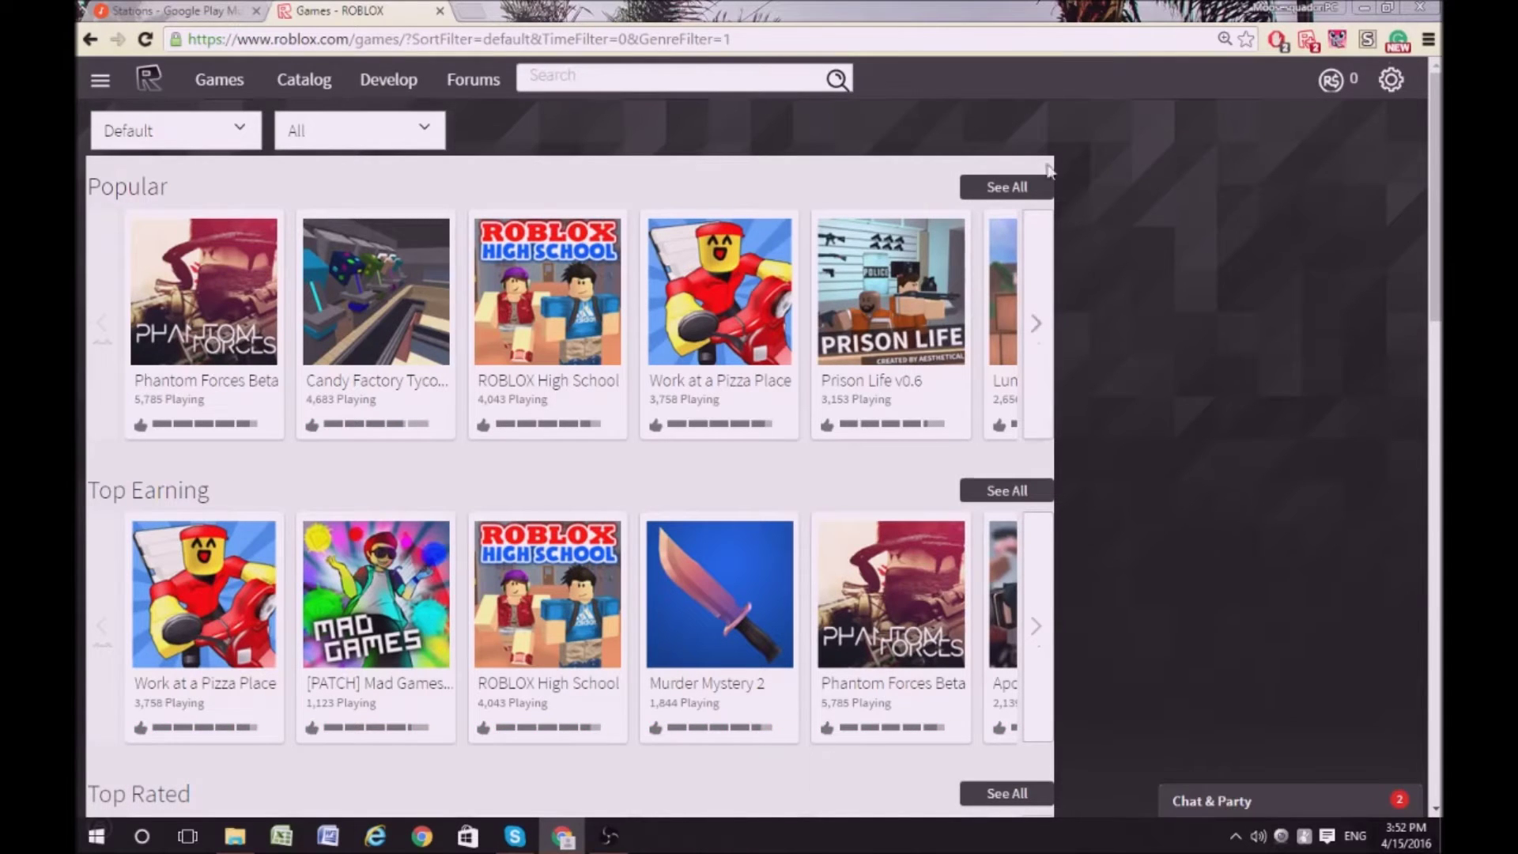
Step: Page through Popular games, then launch I.M.P FORT OMEGA CYRO 7 in Studio from Develop
{"action": "left_click", "coordinate": [1034, 299]}
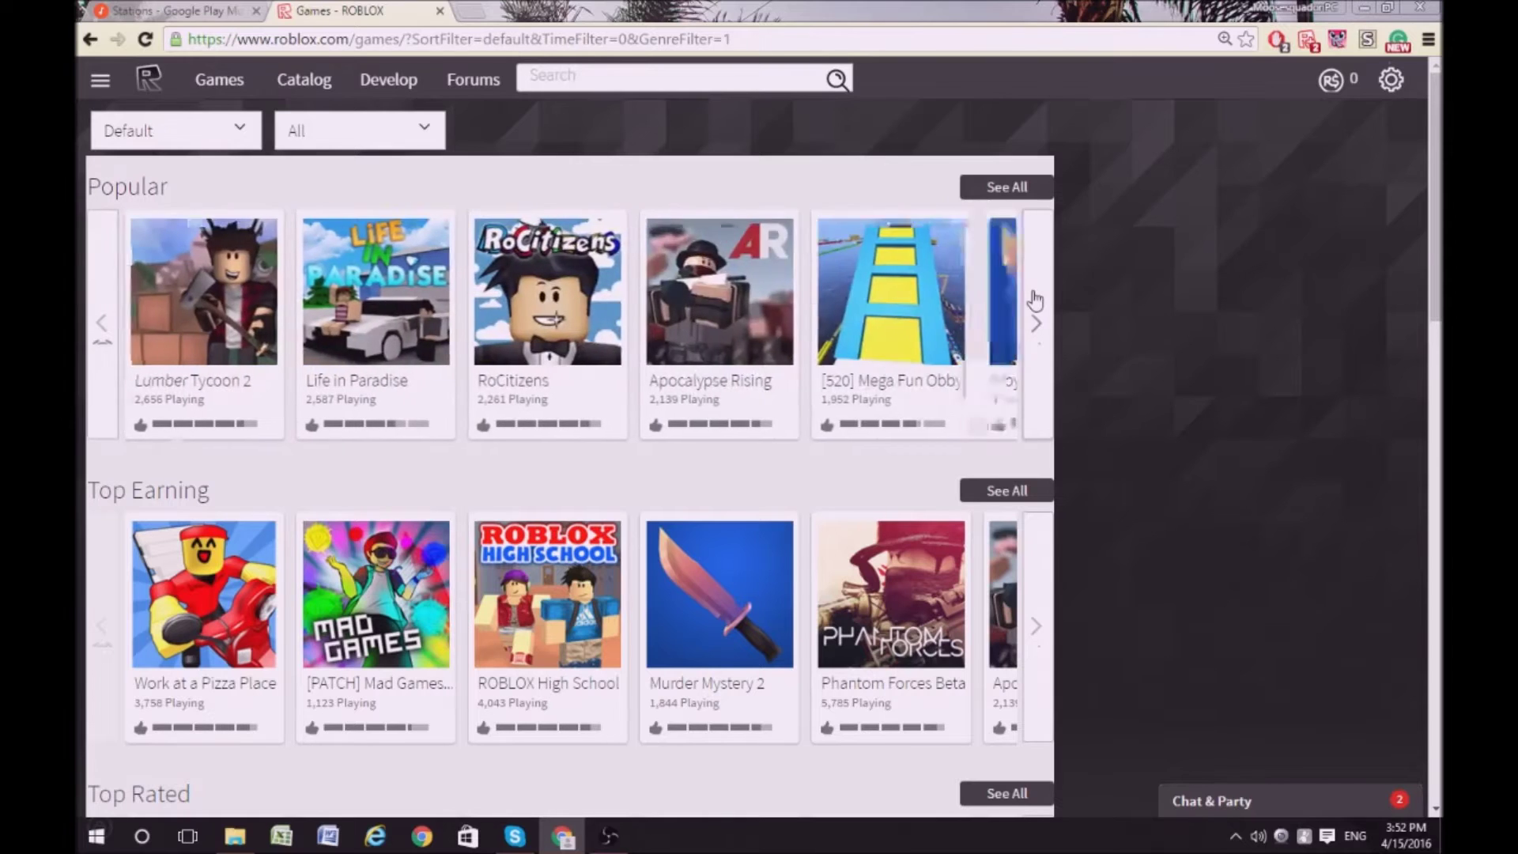
{"action": "left_click", "coordinate": [1035, 300]}
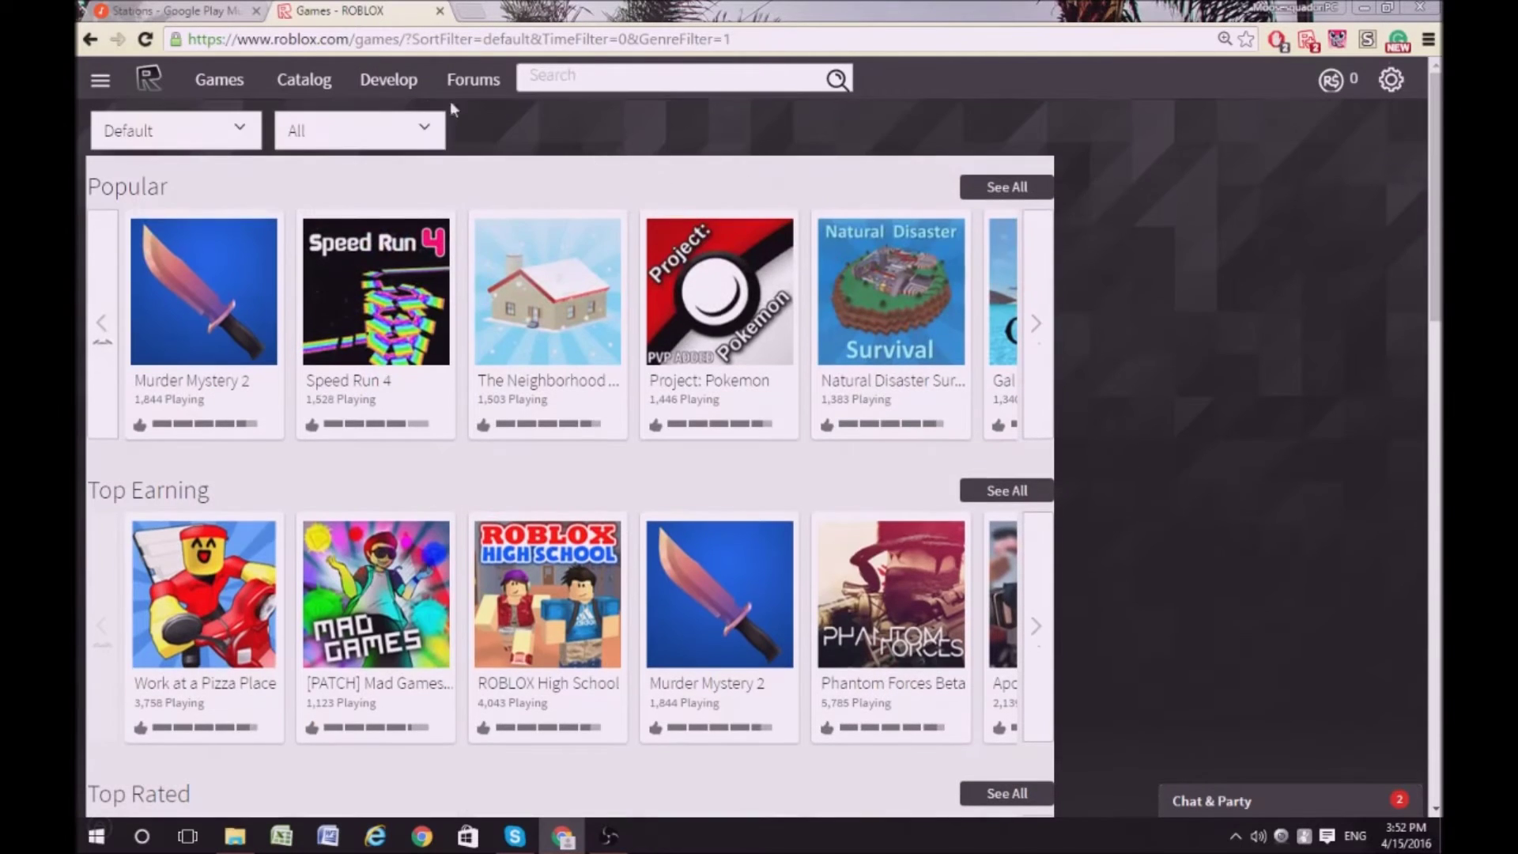
{"action": "left_click", "coordinate": [374, 83]}
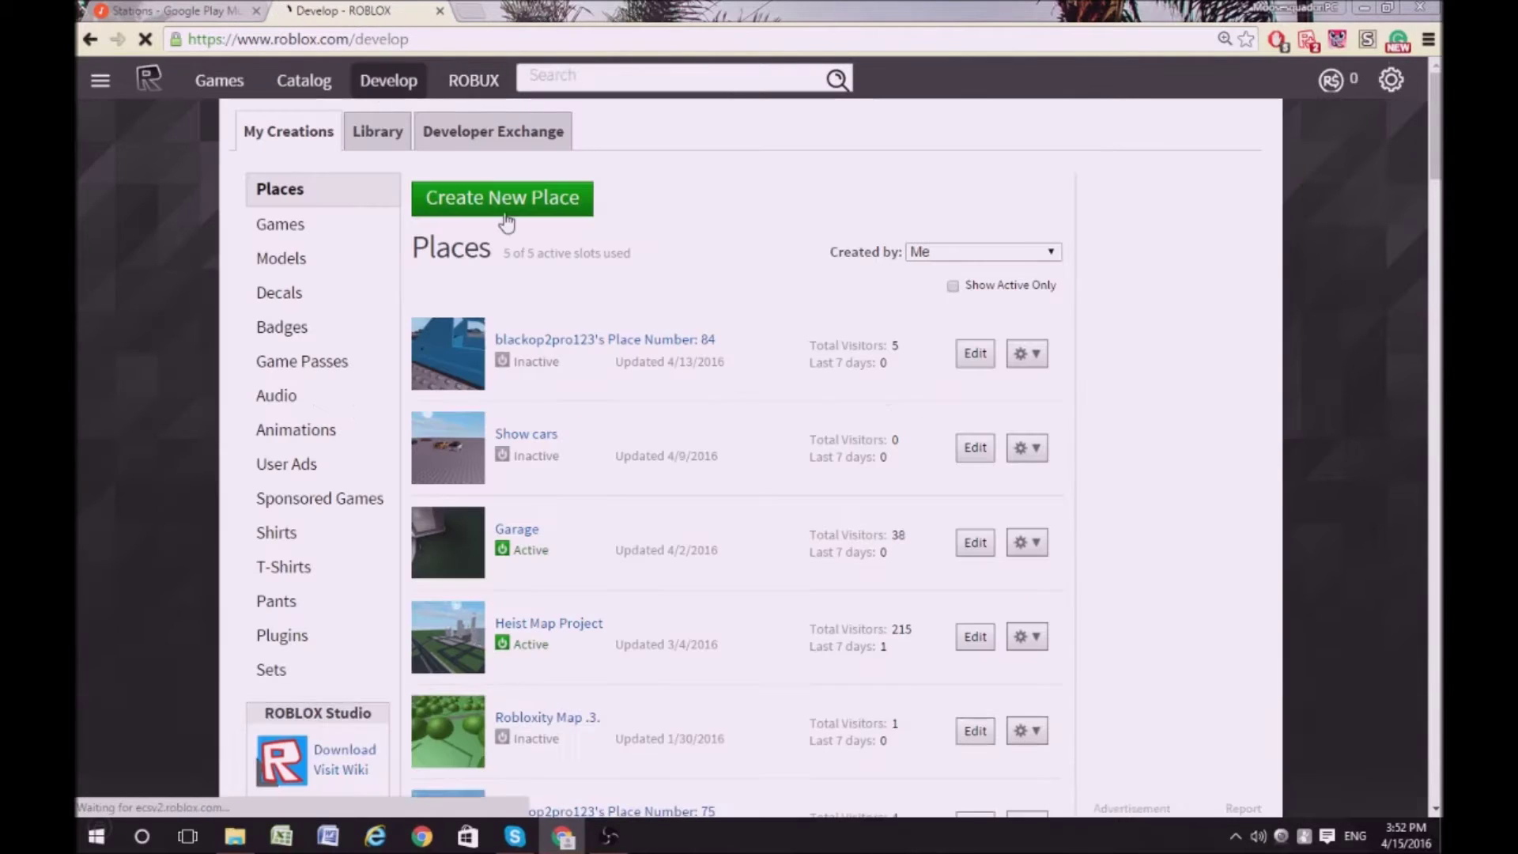
{"action": "scroll", "coordinate": [879, 518], "scroll_direction": "down", "scroll_amount": 1}
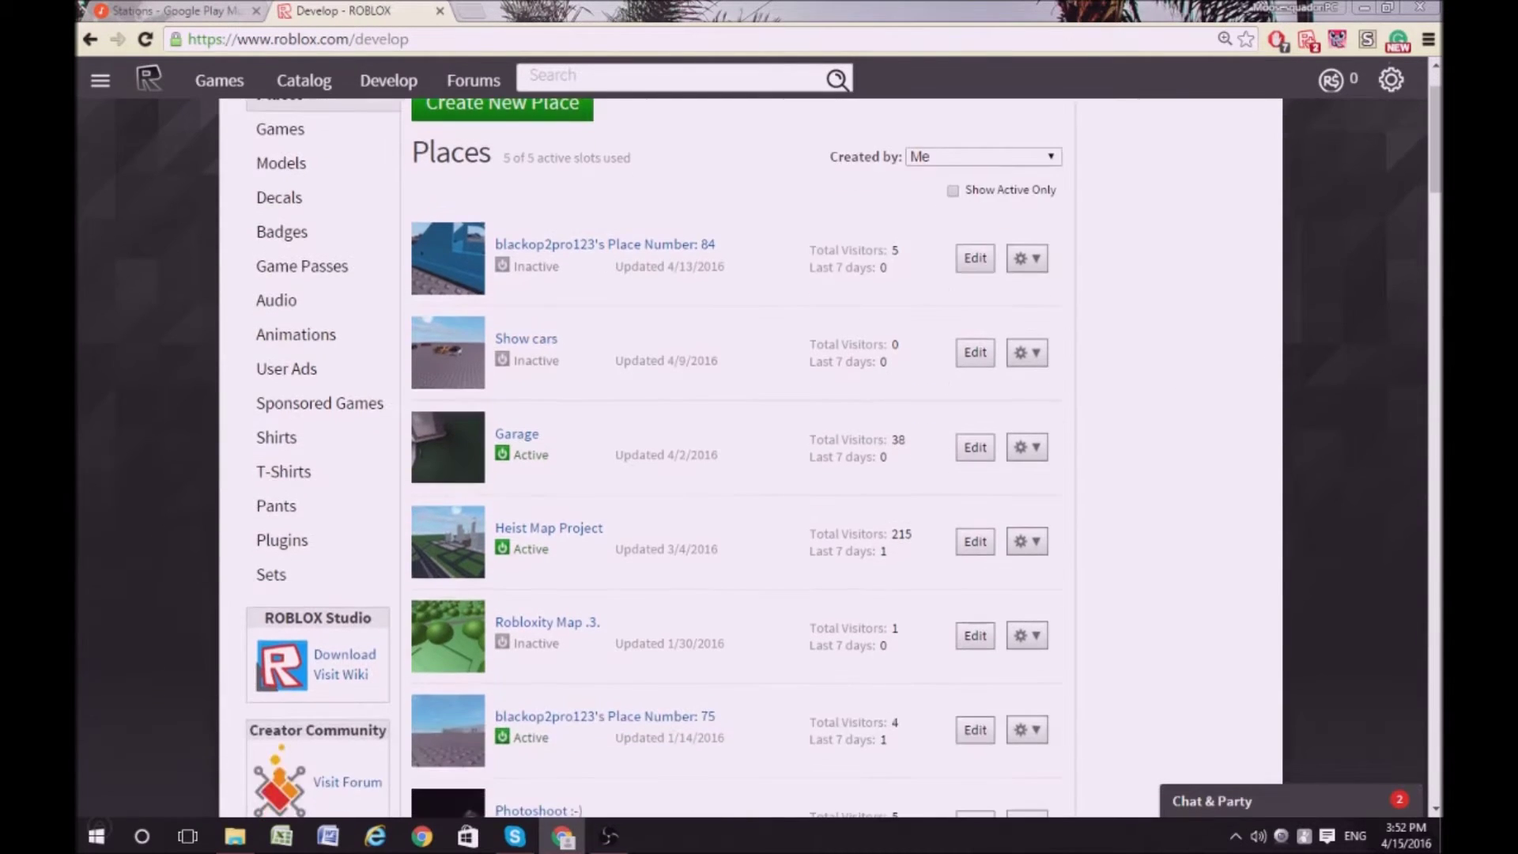
{"action": "scroll", "coordinate": [879, 518], "scroll_direction": "down", "scroll_amount": 5}
{"action": "scroll", "coordinate": [878, 518], "scroll_direction": "down", "scroll_amount": 5}
{"action": "mouse_move", "coordinate": [1431, 344]}
{"action": "left_mouse_down"}
{"action": "mouse_move", "coordinate": [1410, 361]}
{"action": "mouse_move", "coordinate": [1414, 256]}
{"action": "mouse_move", "coordinate": [1418, 440]}
{"action": "left_mouse_up"}
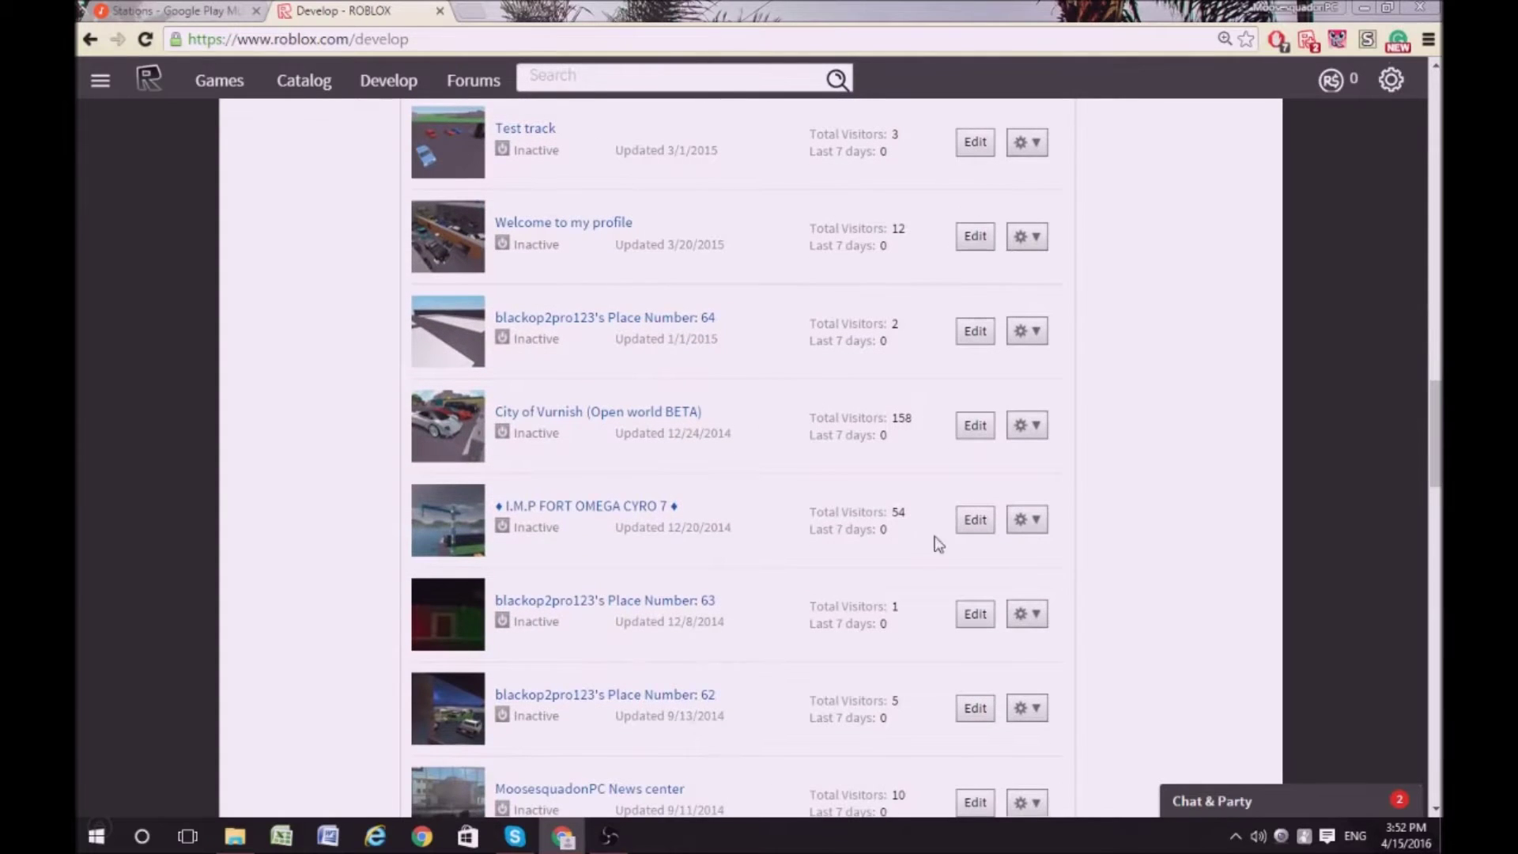
{"action": "left_click", "coordinate": [973, 522]}
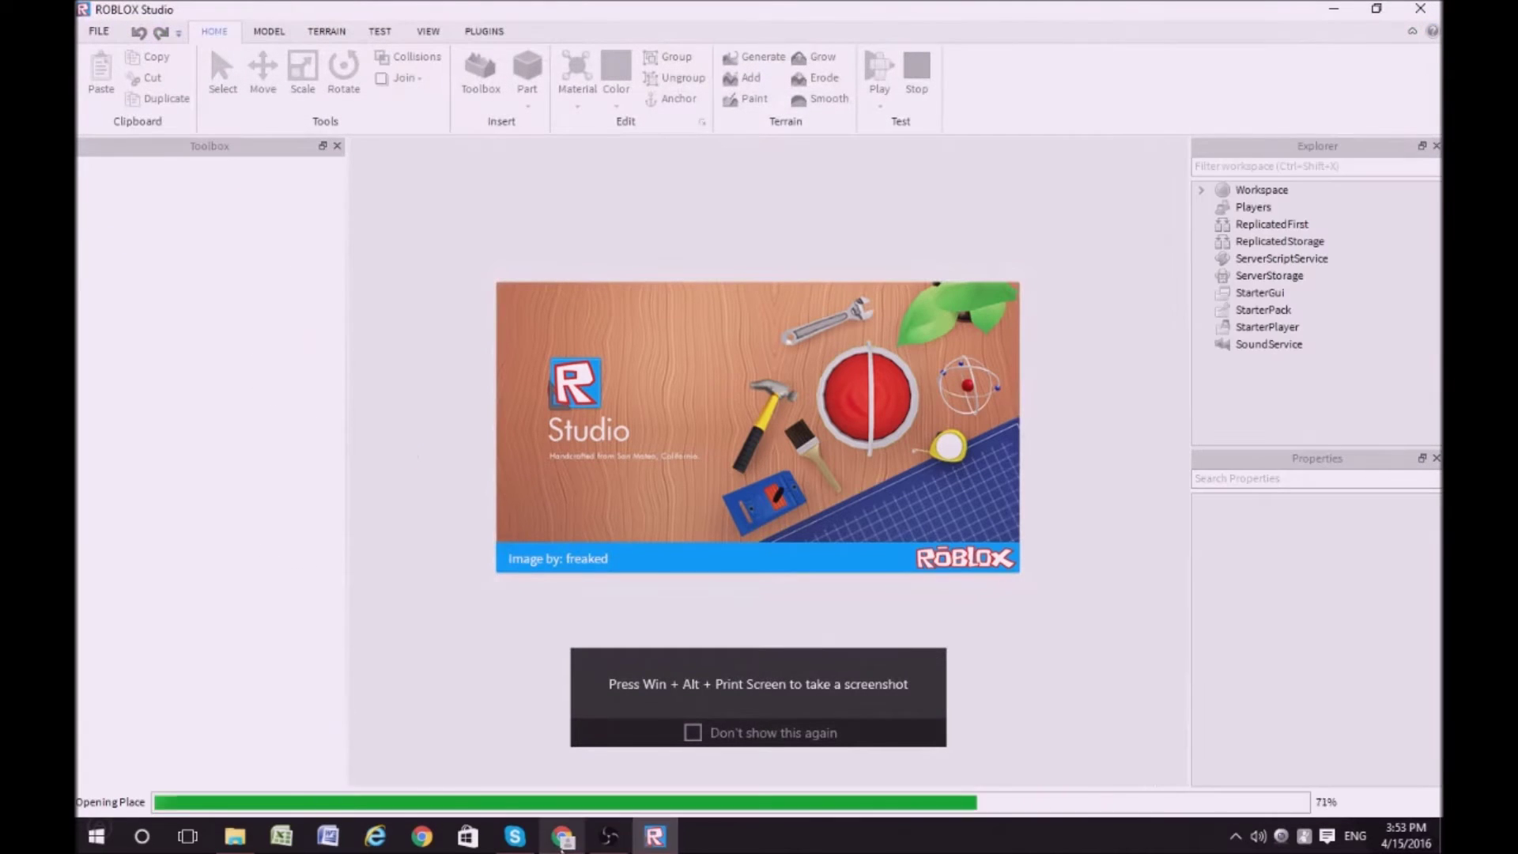
{"action": "left_click", "coordinate": [564, 836]}
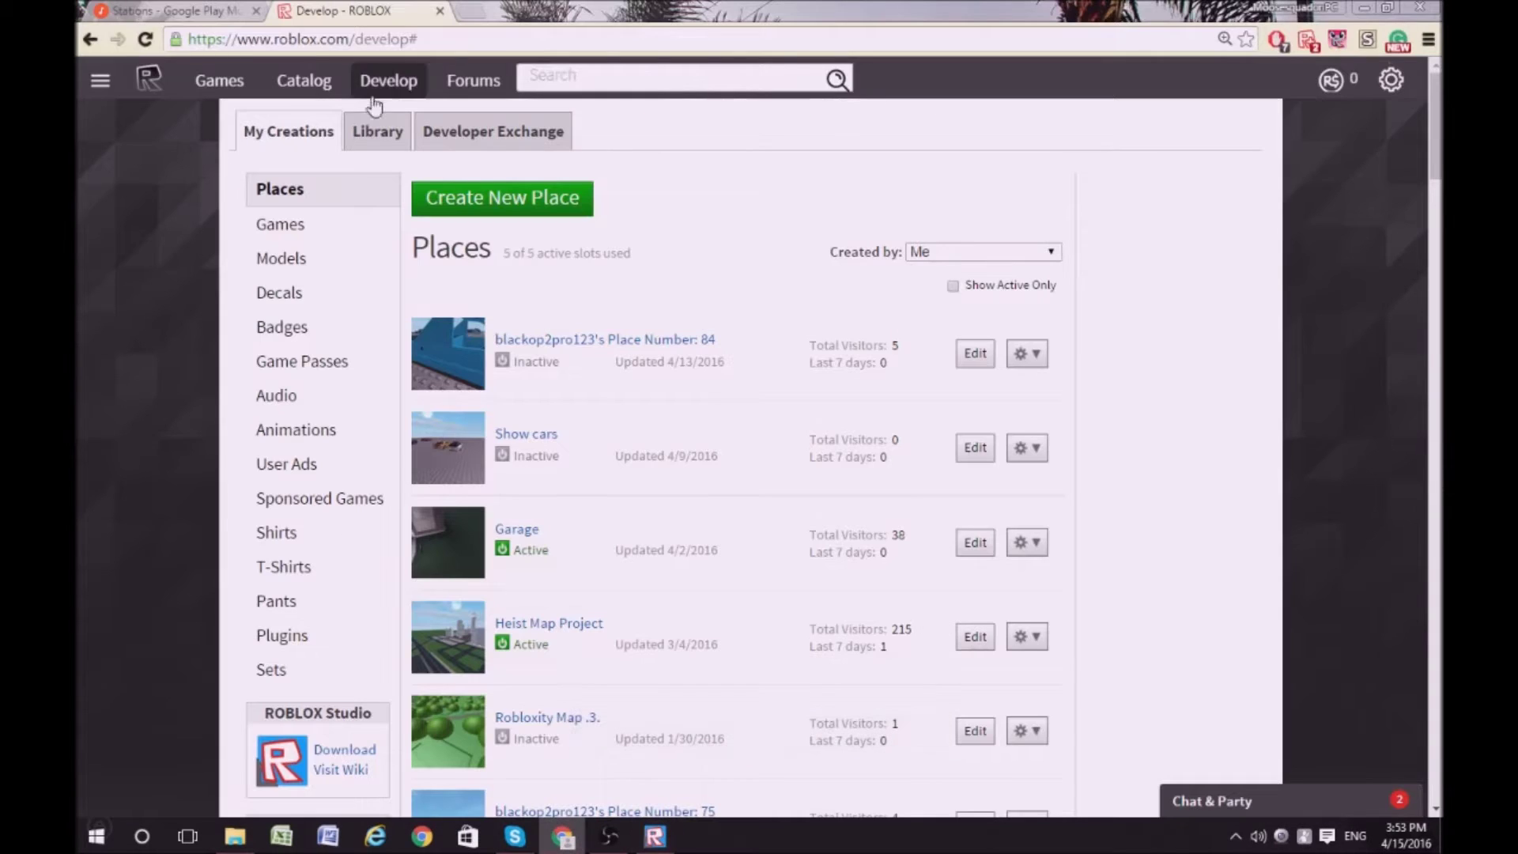
Step: Open the Weather Systems plugin page from the Library's Plugins listing
{"action": "left_click", "coordinate": [382, 142]}
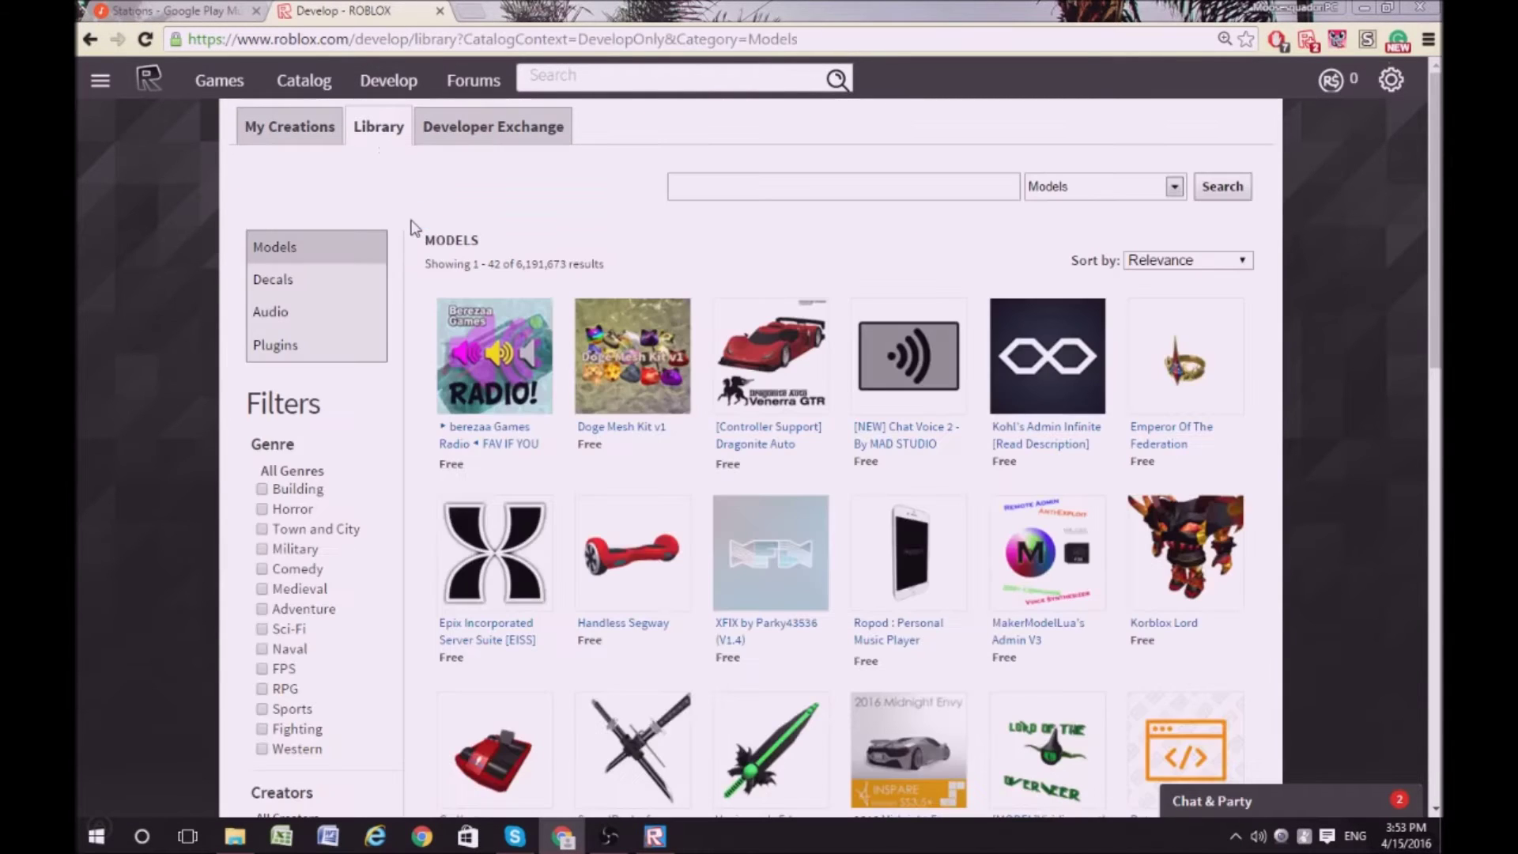
{"action": "left_click", "coordinate": [339, 346]}
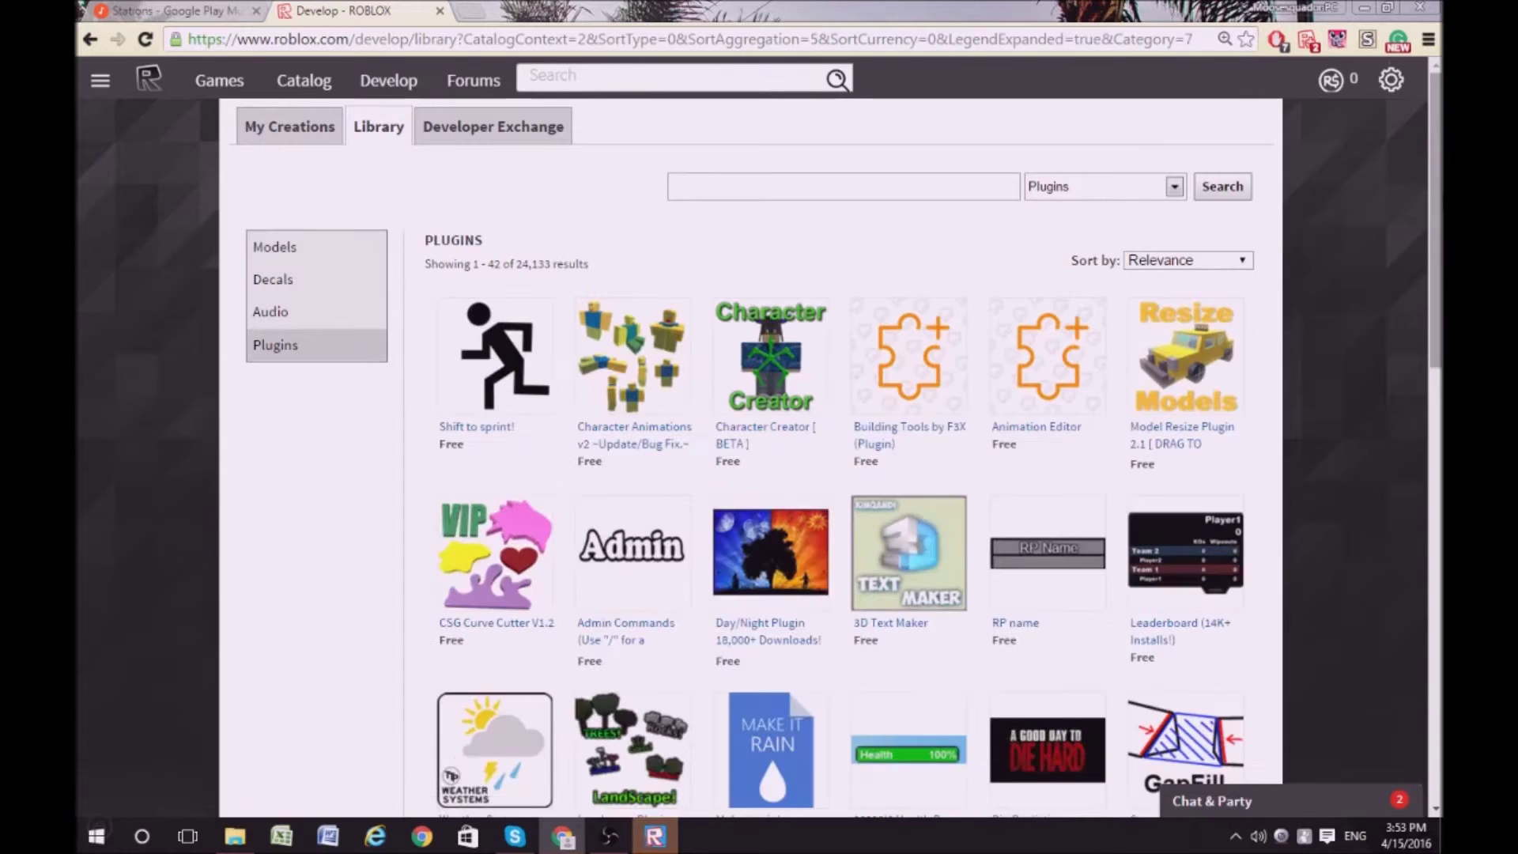
{"action": "scroll", "coordinate": [506, 548], "scroll_direction": "down", "scroll_amount": 2}
{"action": "left_click", "coordinate": [506, 548]}
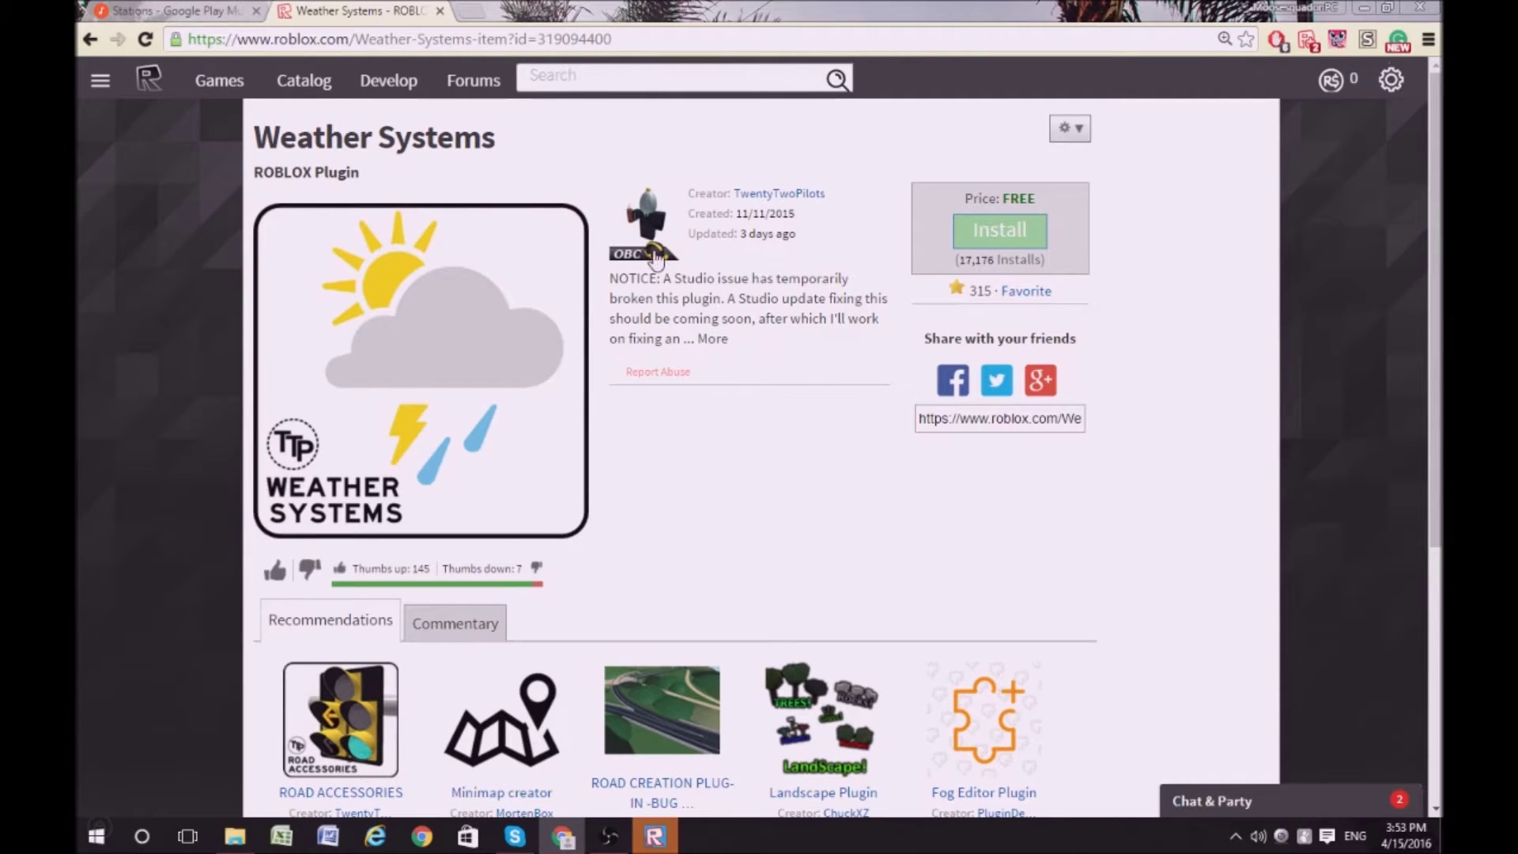
Step: Expand the Weather Systems description and highlight its notice about the Studio issue
{"action": "left_click", "coordinate": [713, 340]}
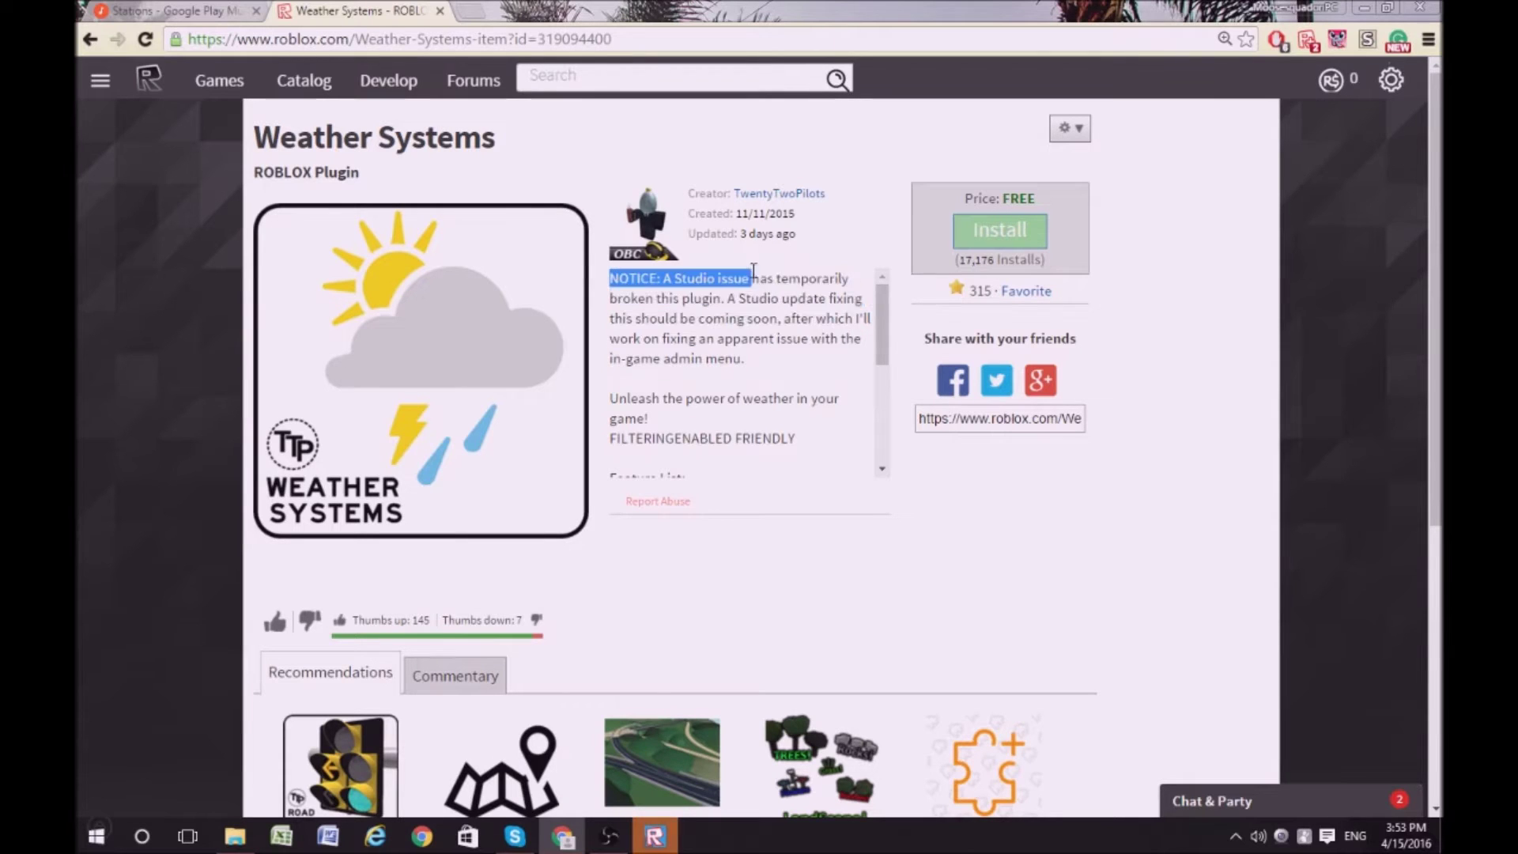
{"action": "mouse_move", "coordinate": [683, 302]}
{"action": "left_mouse_down"}
{"action": "mouse_move", "coordinate": [726, 273]}
{"action": "mouse_move", "coordinate": [816, 355]}
{"action": "left_mouse_up"}
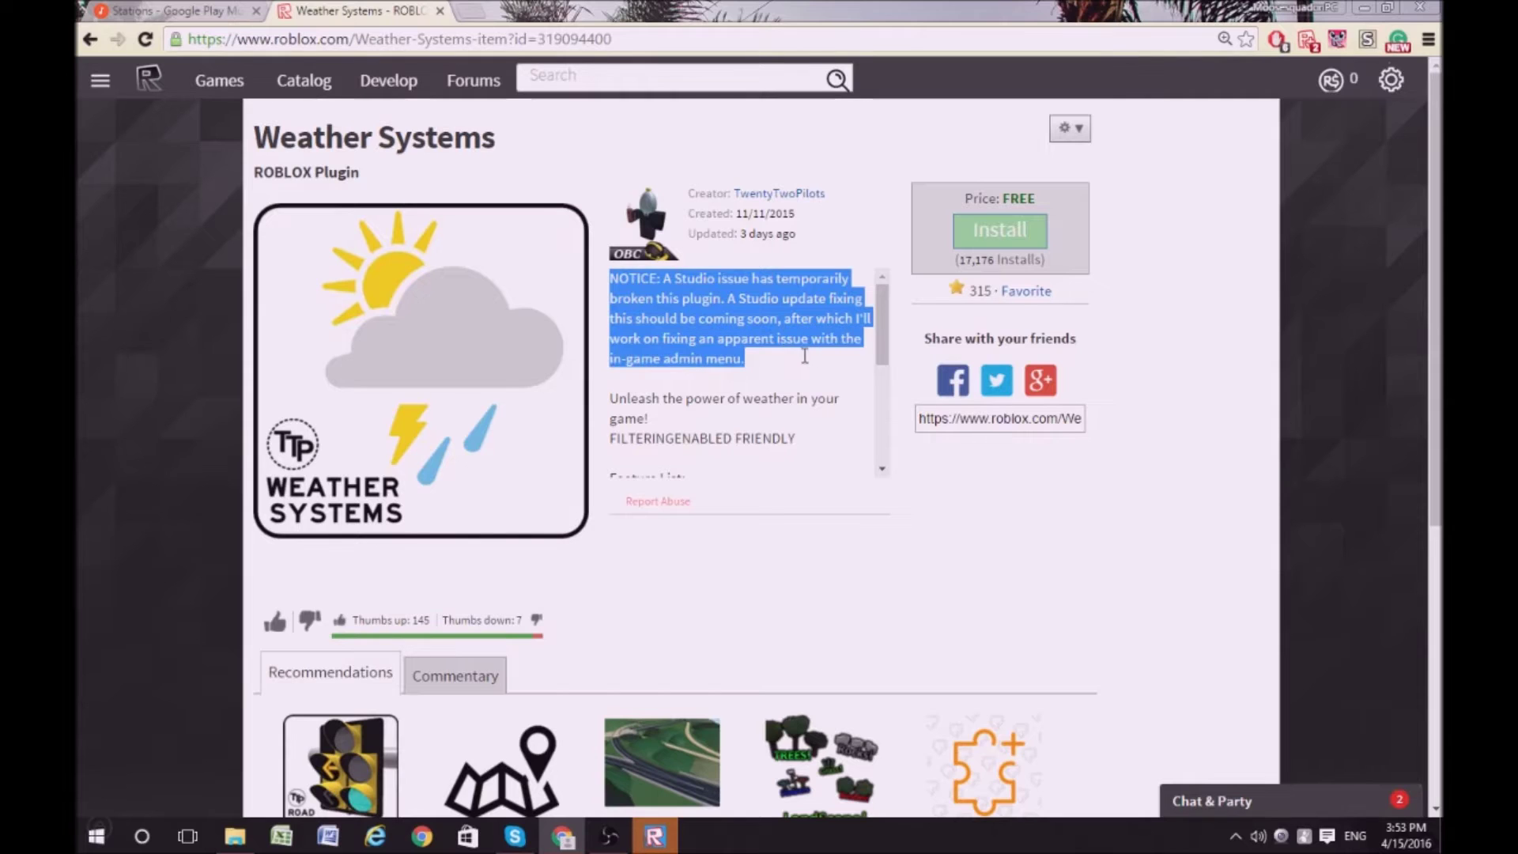
{"action": "mouse_move", "coordinate": [805, 356]}
{"action": "left_mouse_down"}
{"action": "mouse_move", "coordinate": [728, 299]}
{"action": "mouse_move", "coordinate": [782, 352]}
{"action": "left_mouse_up"}
{"action": "scroll", "coordinate": [827, 388], "scroll_direction": "down", "scroll_amount": 2}
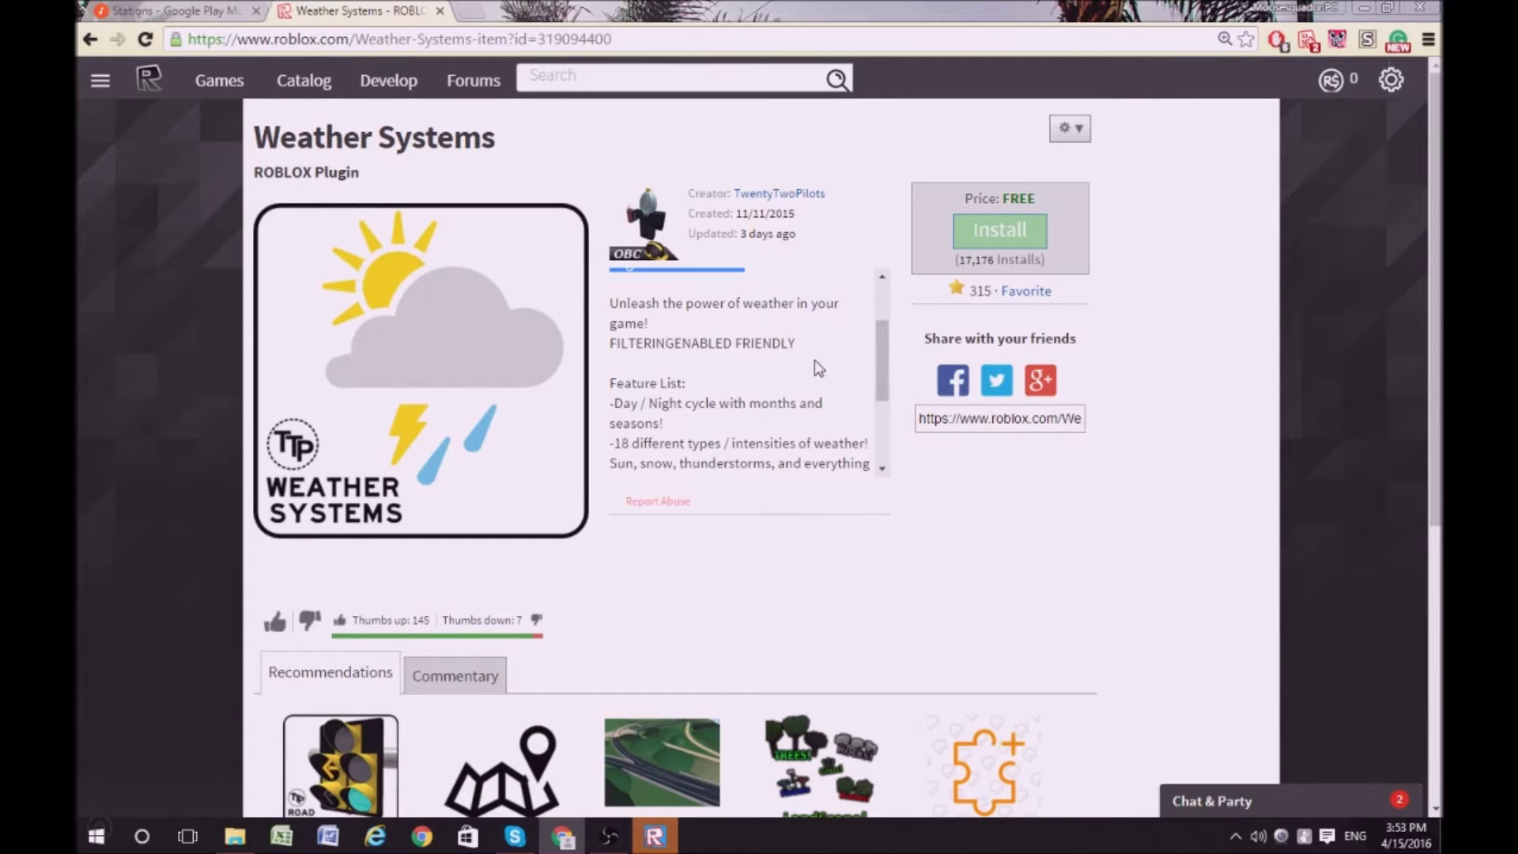
{"action": "scroll", "coordinate": [782, 311], "scroll_direction": "up", "scroll_amount": 2}
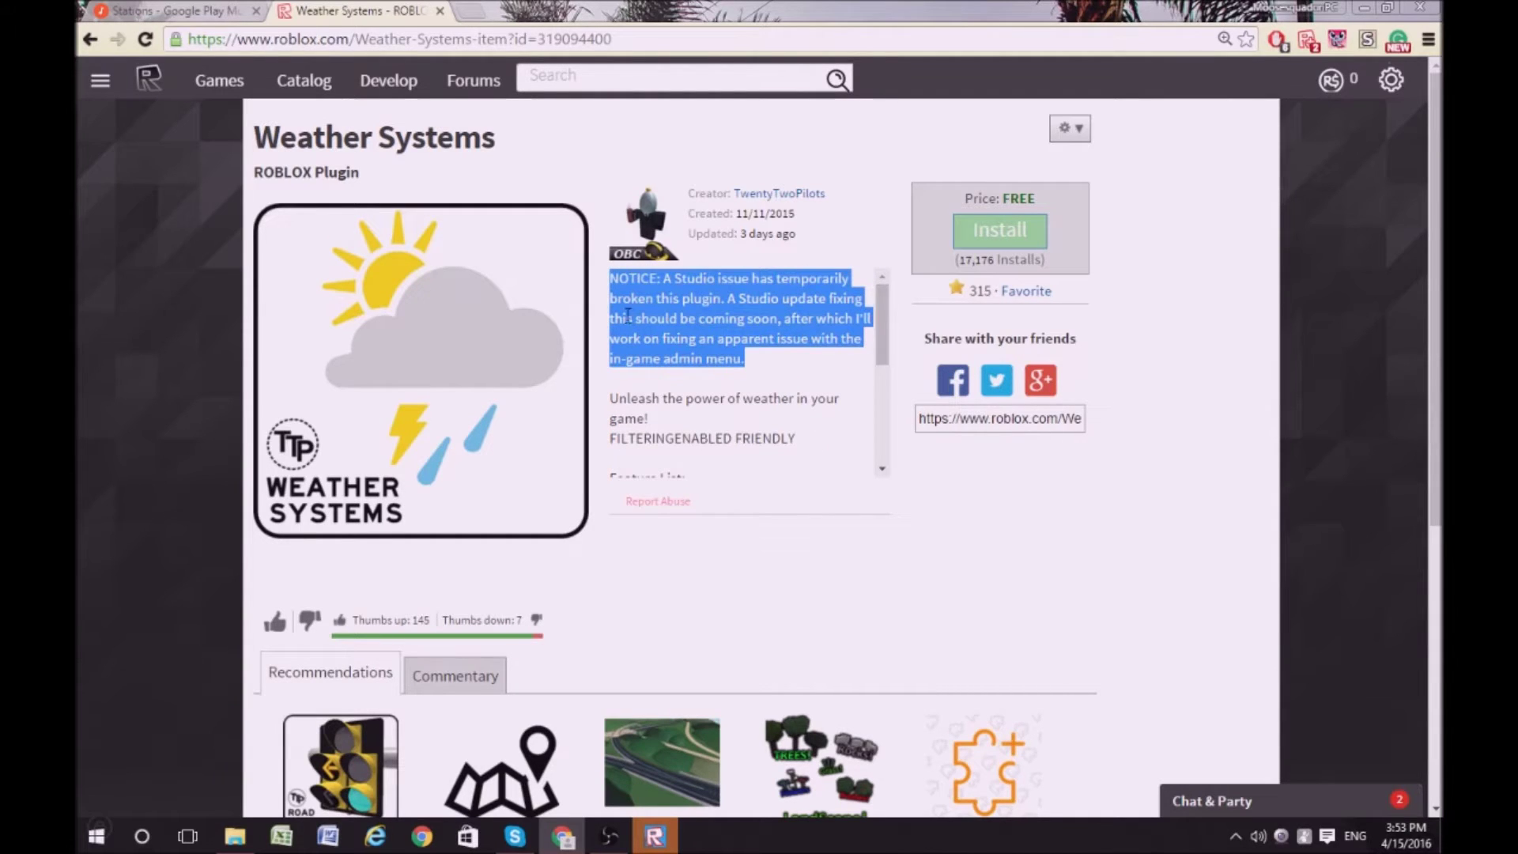
Step: Reload the plugin page, select its full address, and switch to Roblox Studio
{"action": "left_click", "coordinate": [569, 44]}
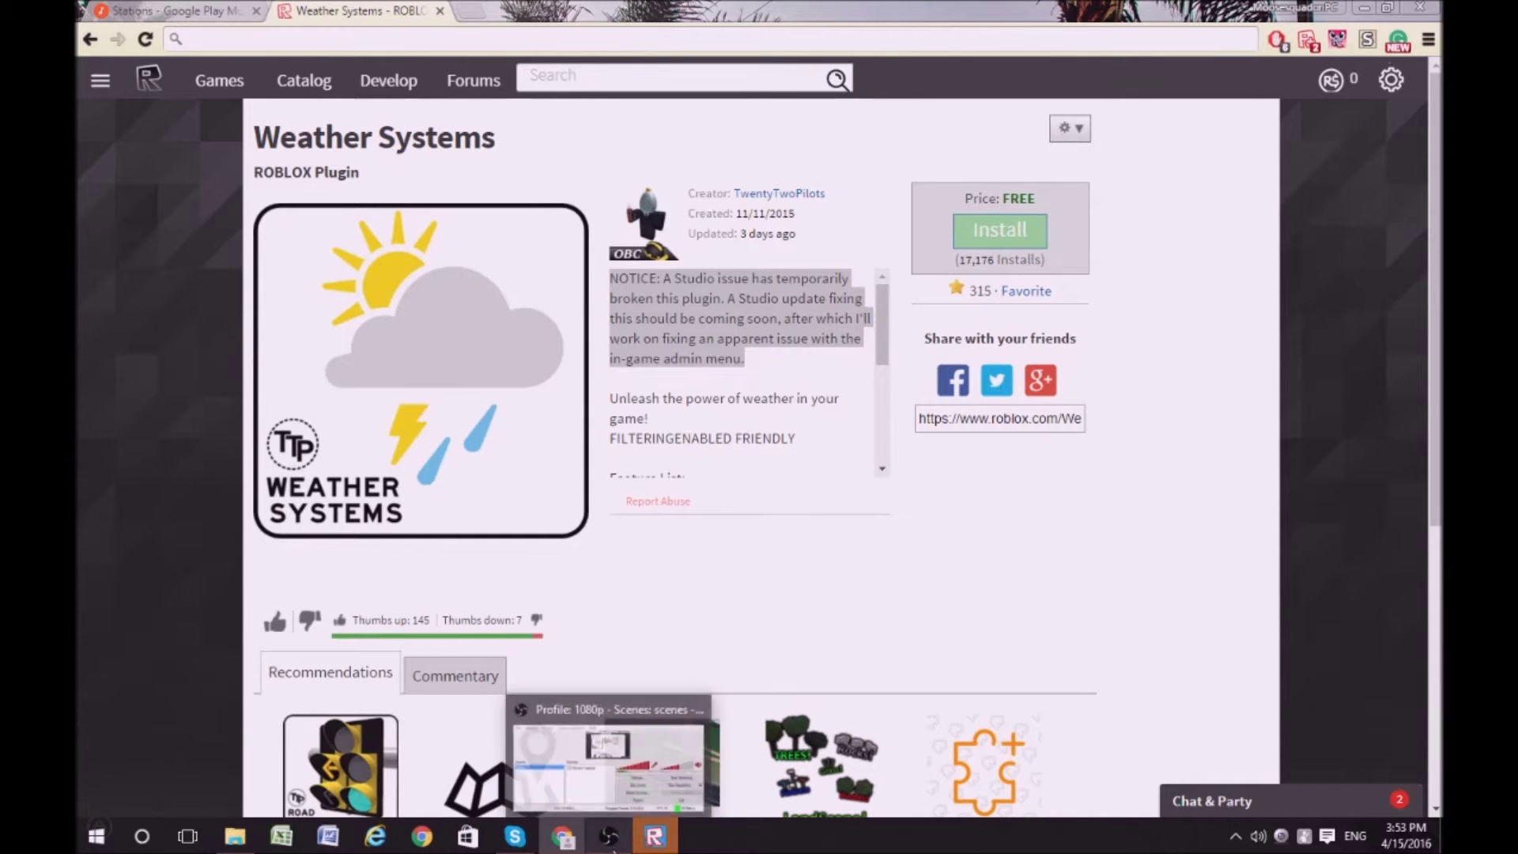
{"action": "left_click", "coordinate": [143, 39]}
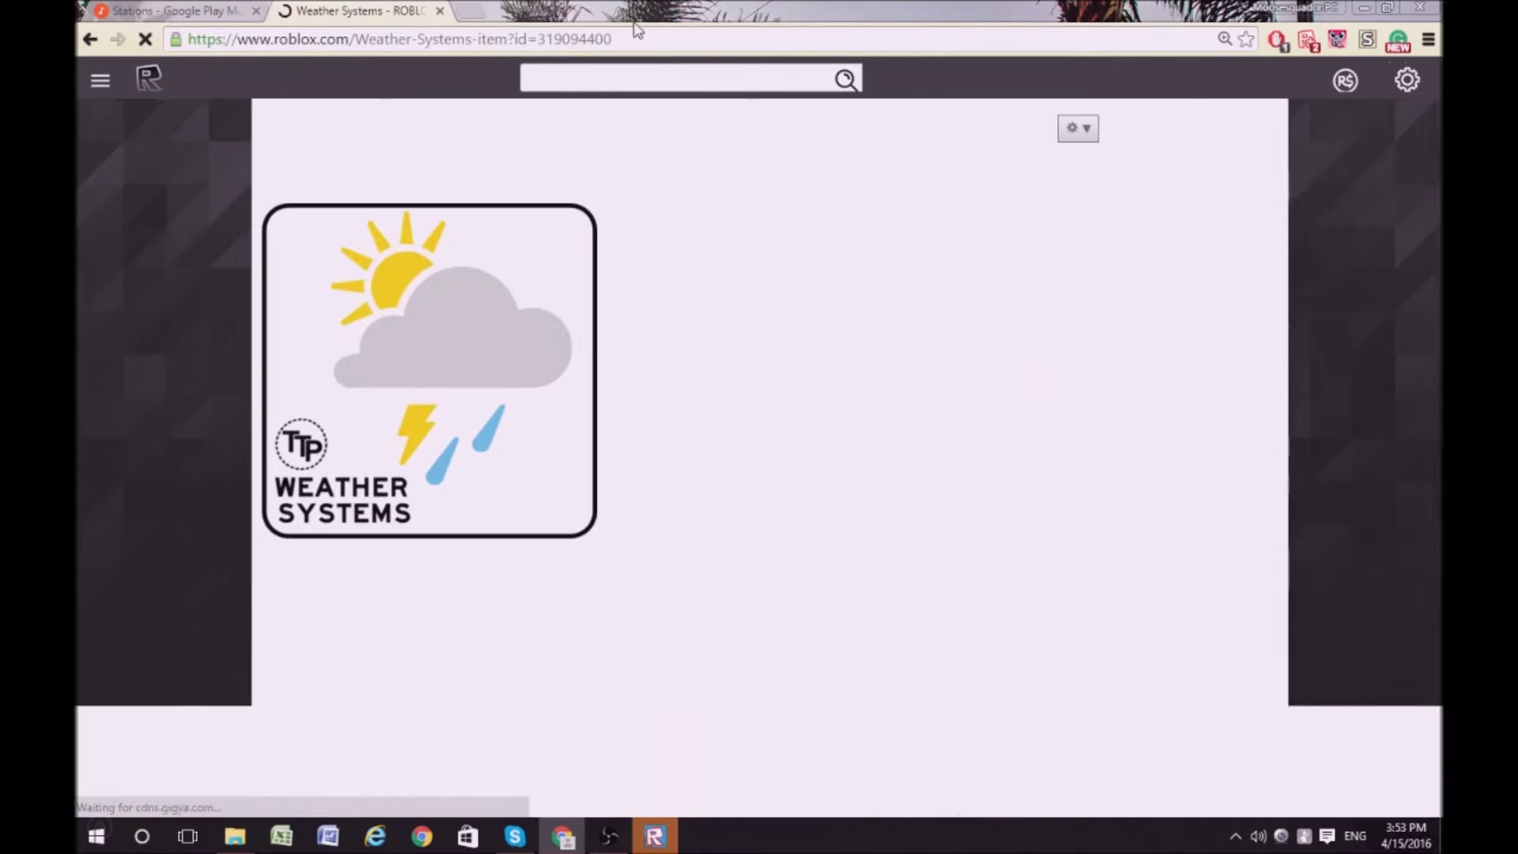
{"action": "double_click", "coordinate": [599, 40]}
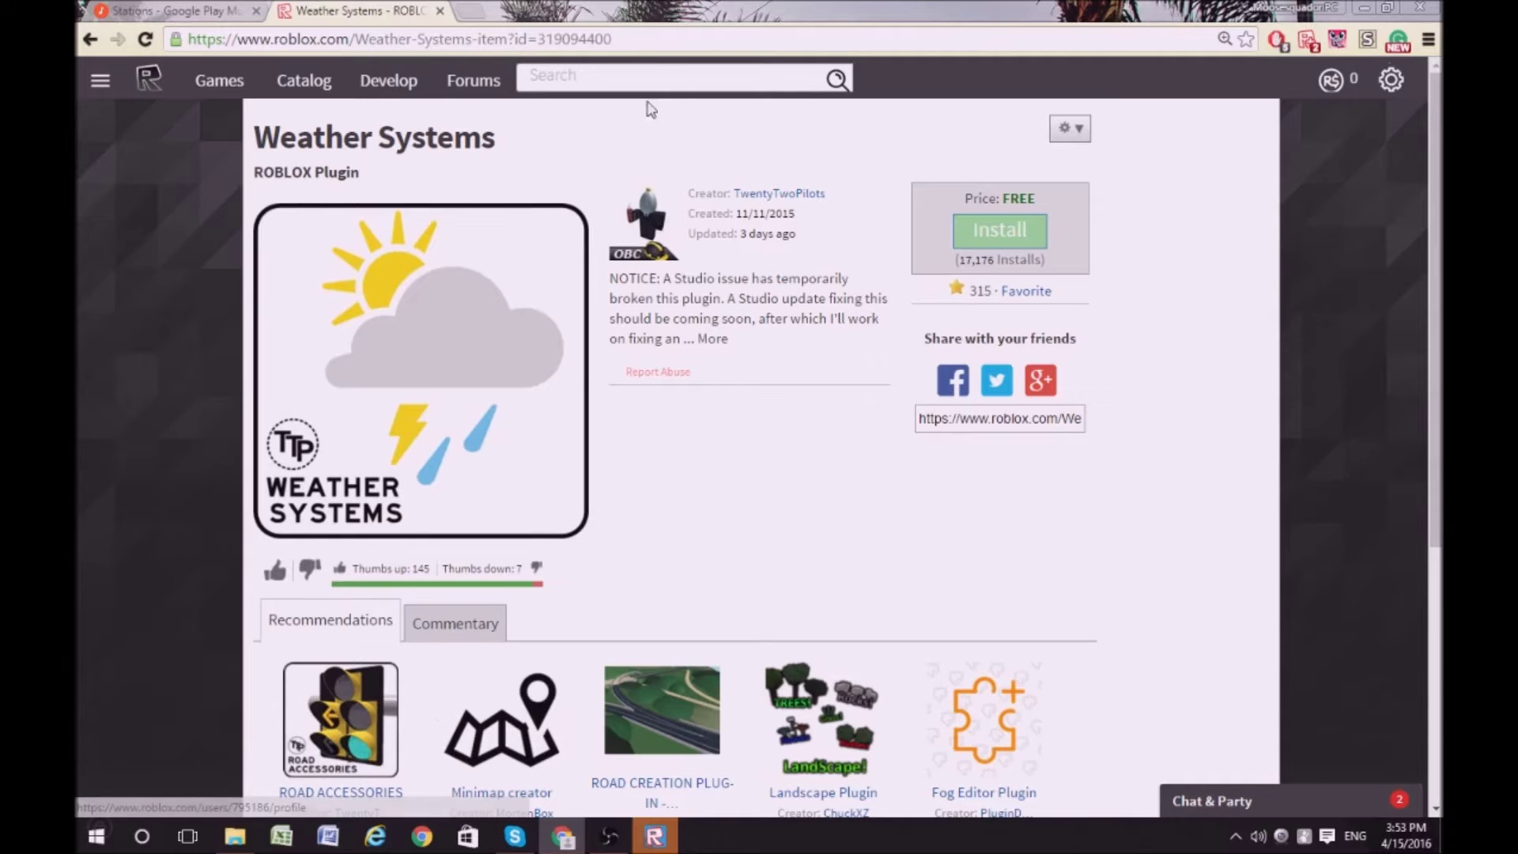
{"action": "triple_click", "coordinate": [644, 39]}
{"action": "key", "text": "ctrl+c"}
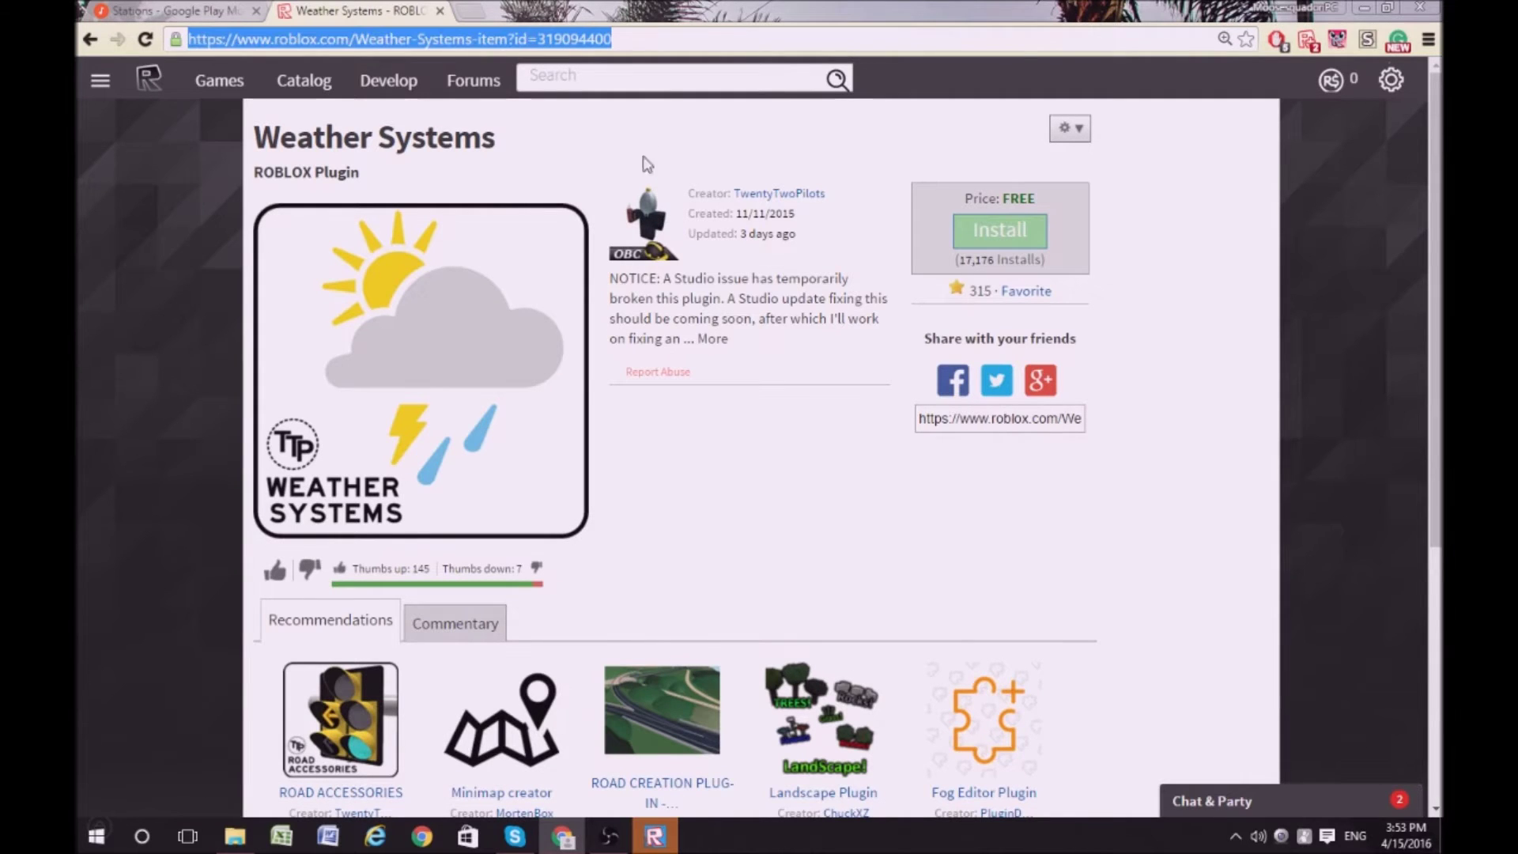
{"action": "left_click", "coordinate": [654, 837]}
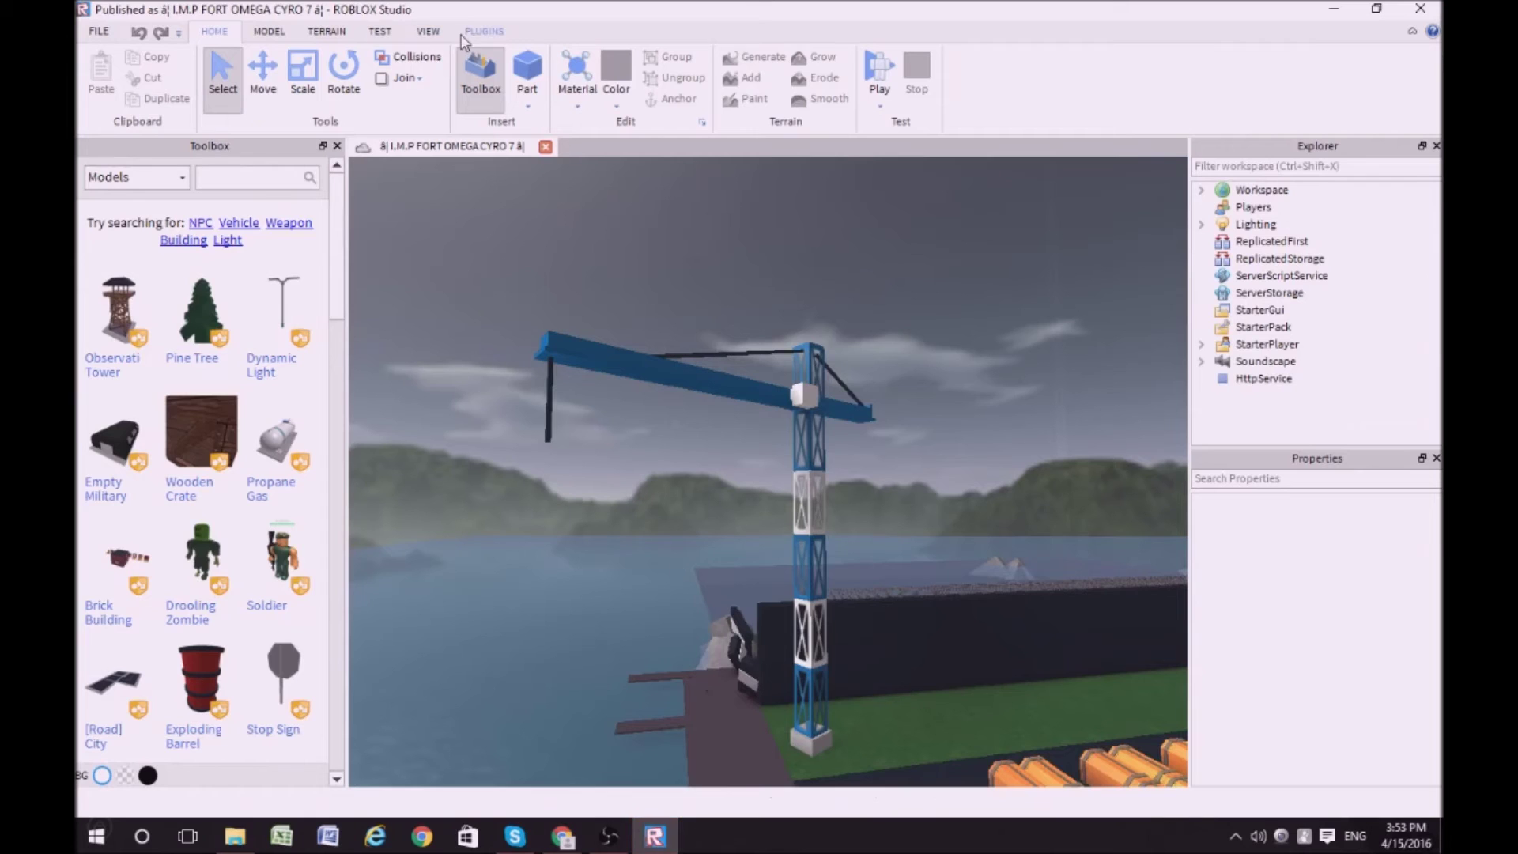
Step: Open the Studio Start Page from the View tab
{"action": "left_click", "coordinate": [374, 32]}
{"action": "left_click", "coordinate": [430, 33]}
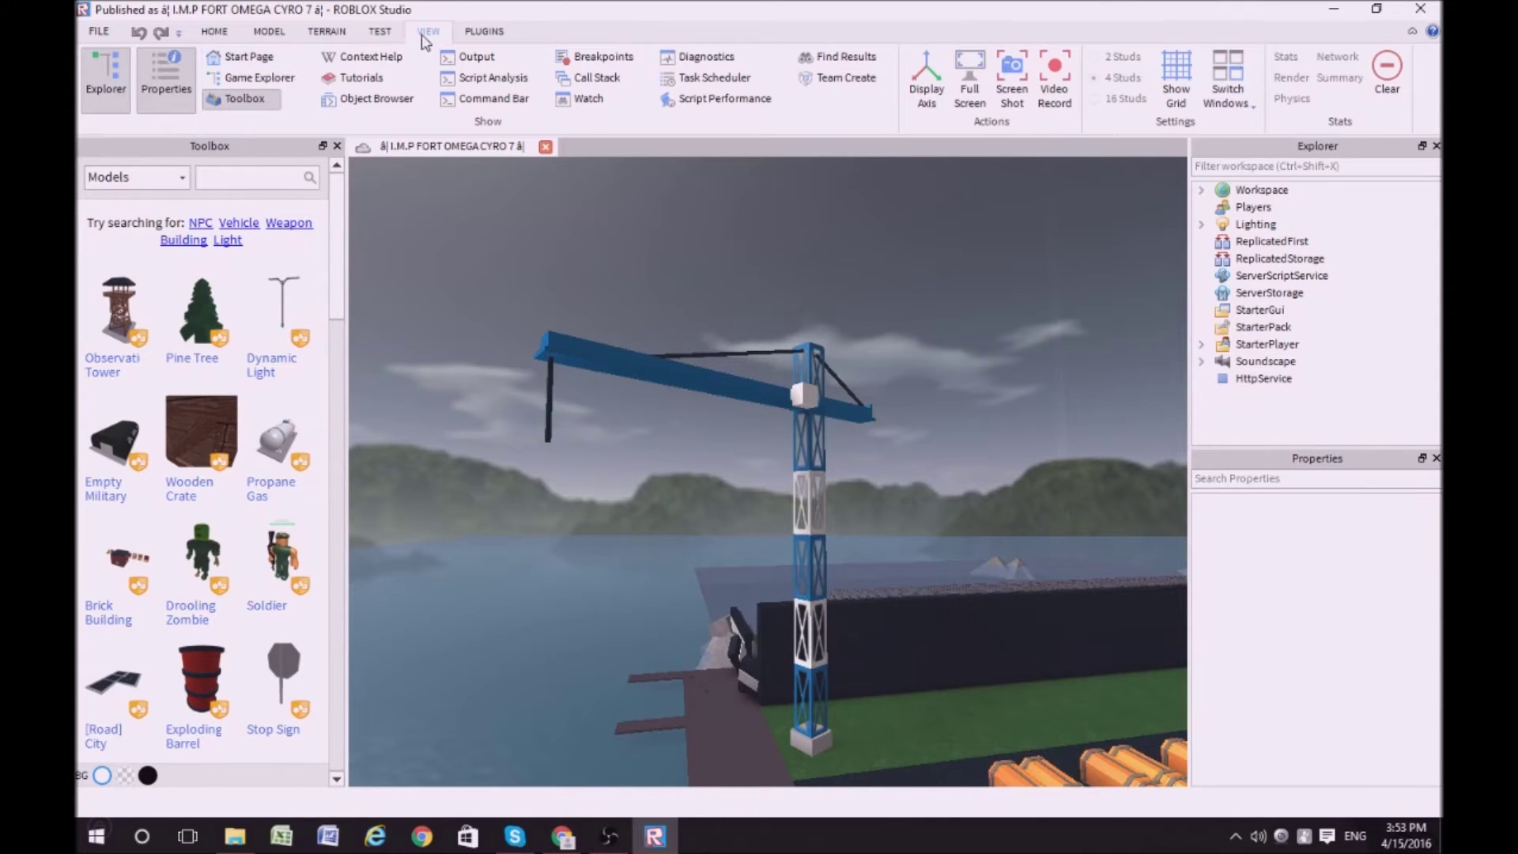
{"action": "left_click", "coordinate": [263, 54]}
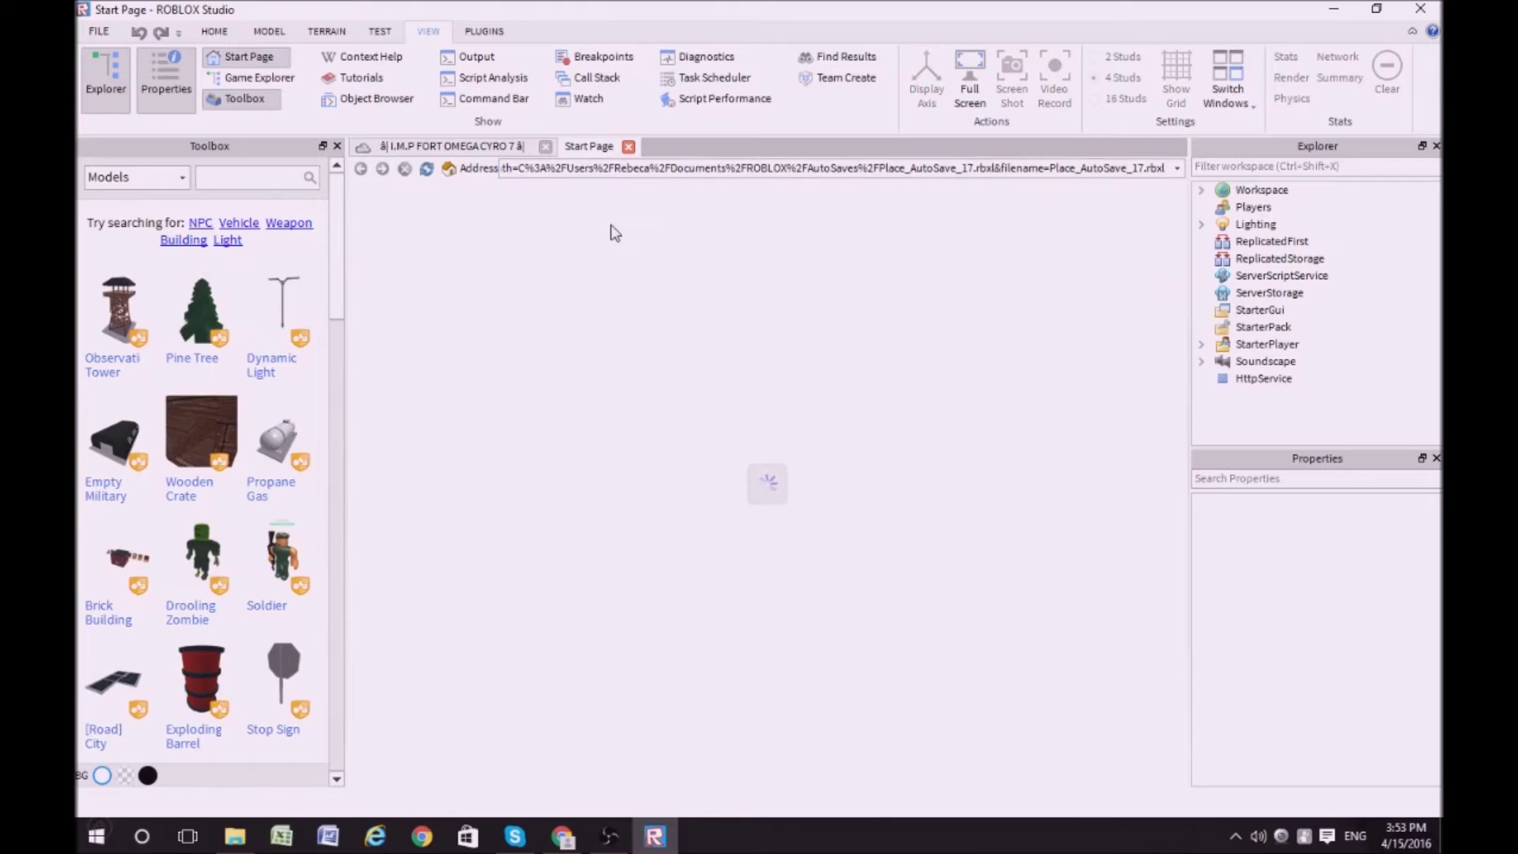
{"action": "left_click_drag", "start_coordinate": [507, 169], "coordinate": [1189, 160]}
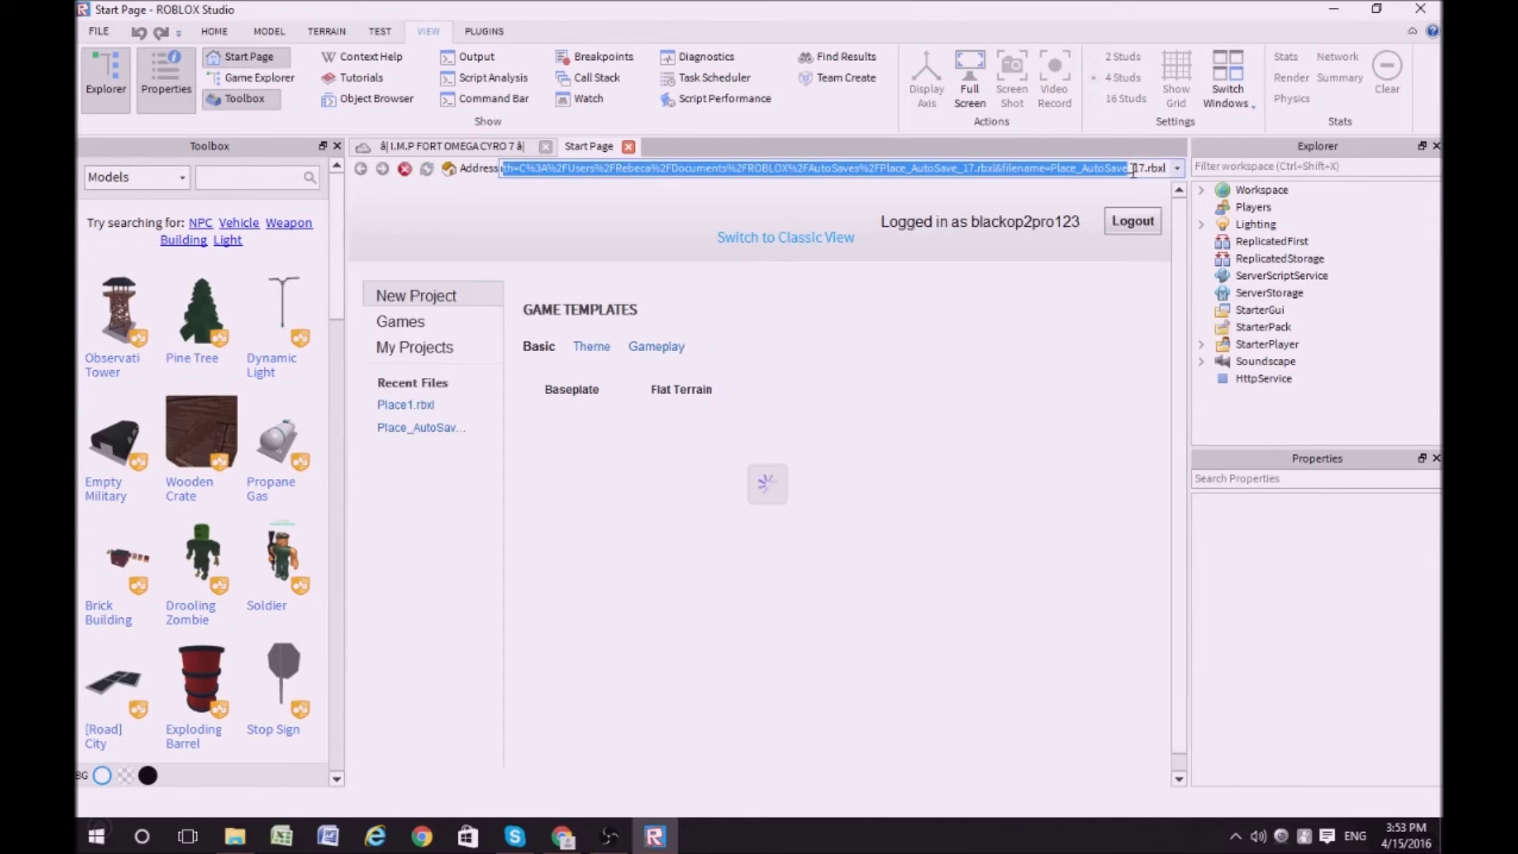
{"action": "key", "text": "ctrl+v"}
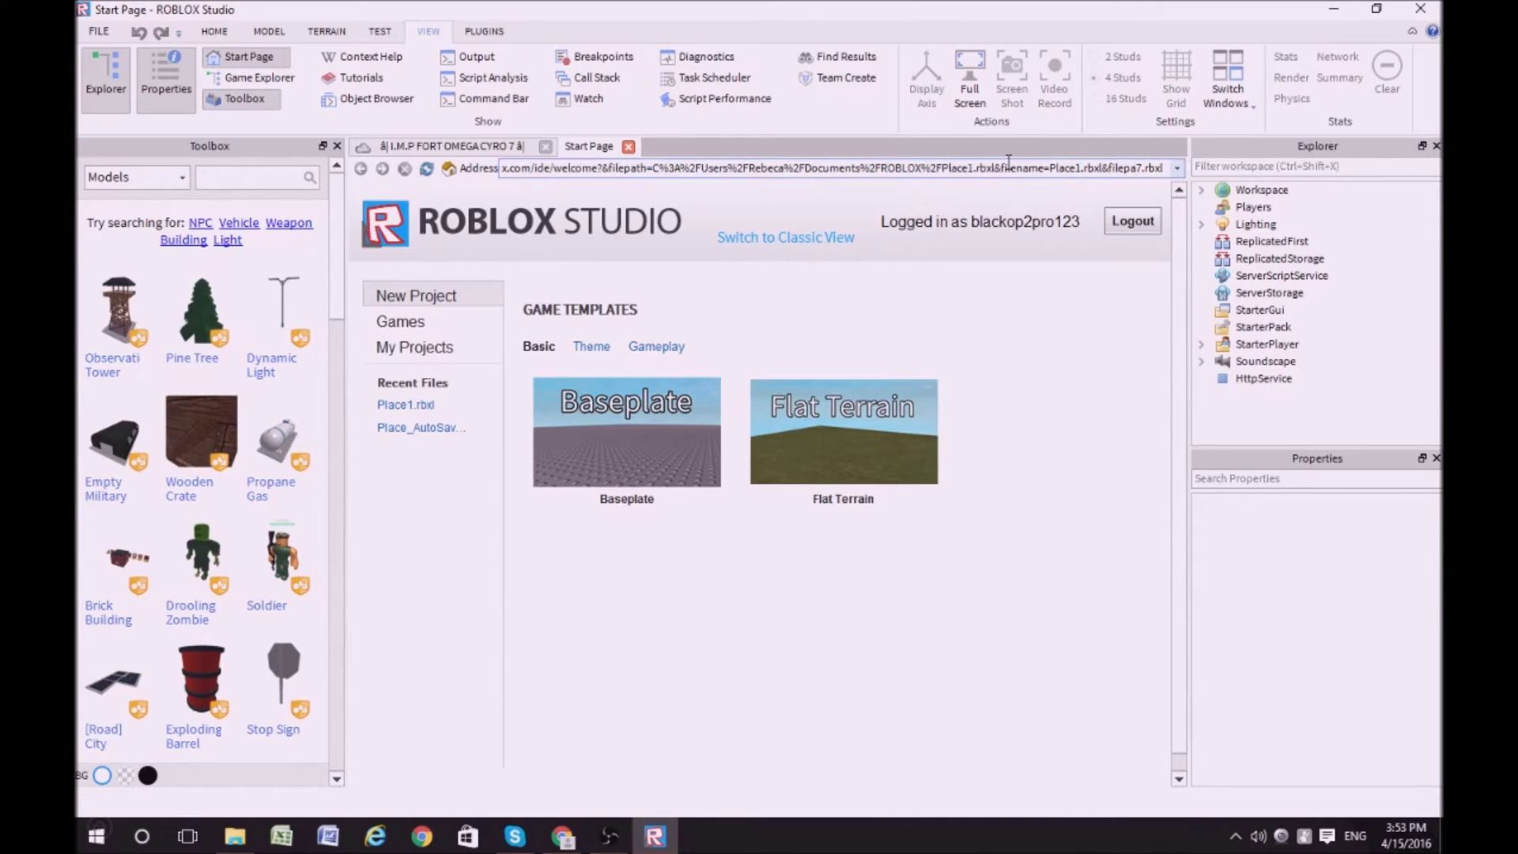
{"action": "left_click_drag", "start_coordinate": [1112, 174], "coordinate": [503, 170]}
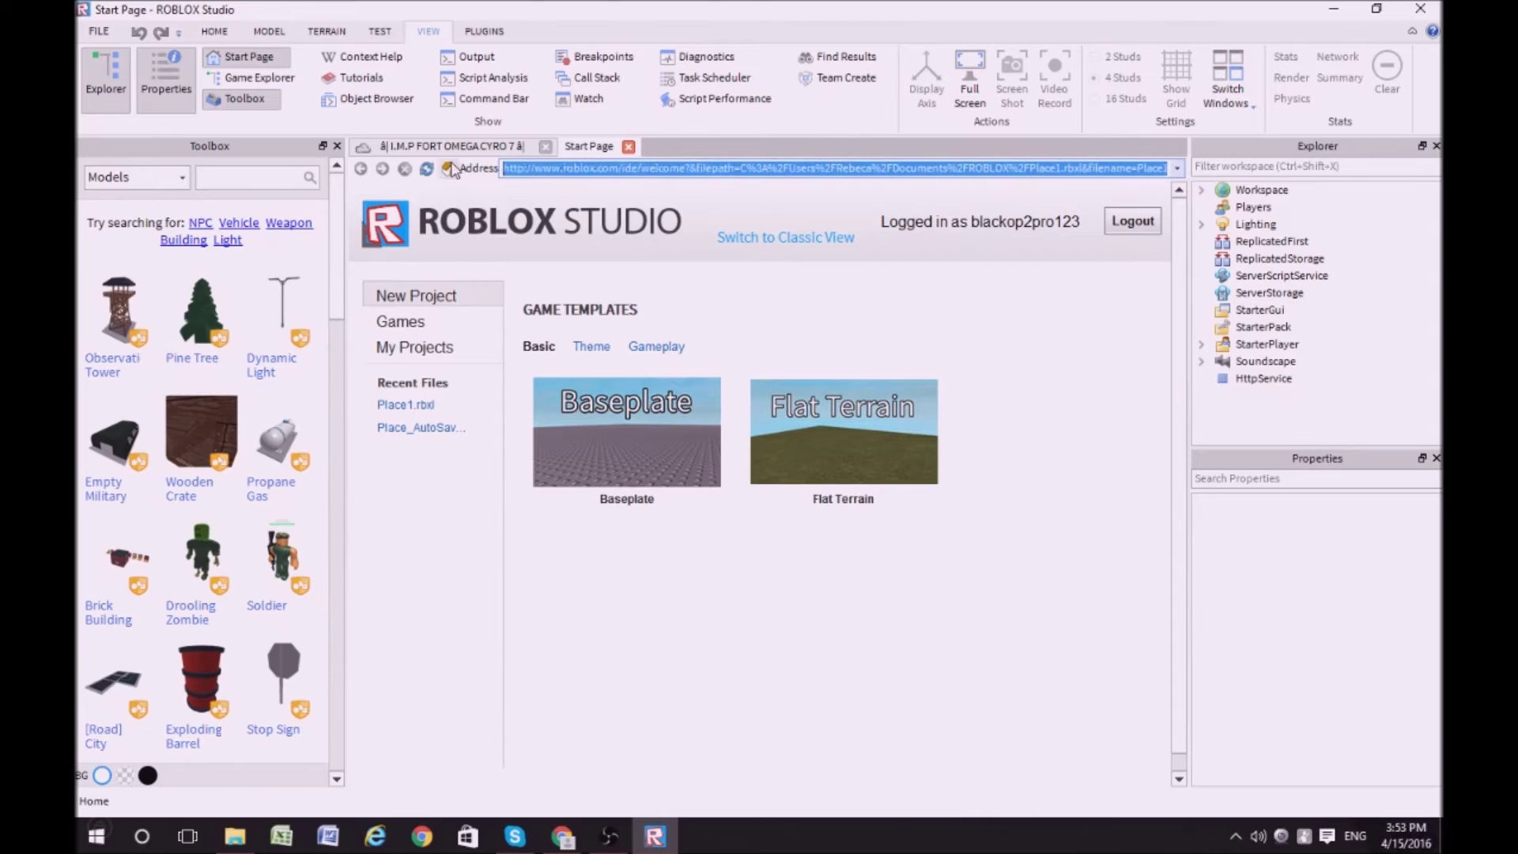
{"action": "key", "text": "BackSpace"}
{"action": "key", "text": "ctrl+v"}
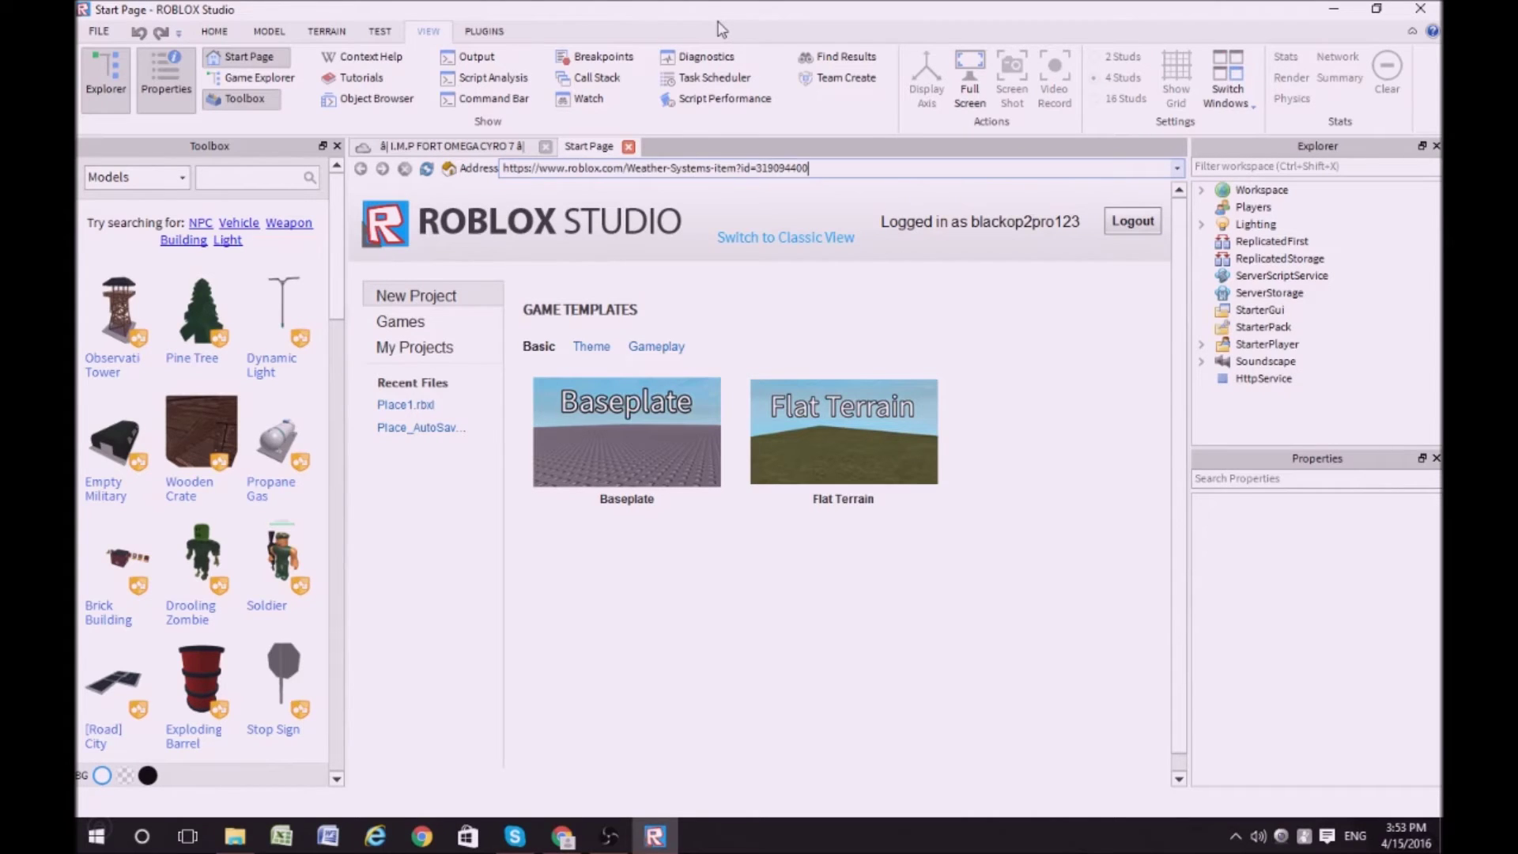
{"action": "key", "text": "Return"}
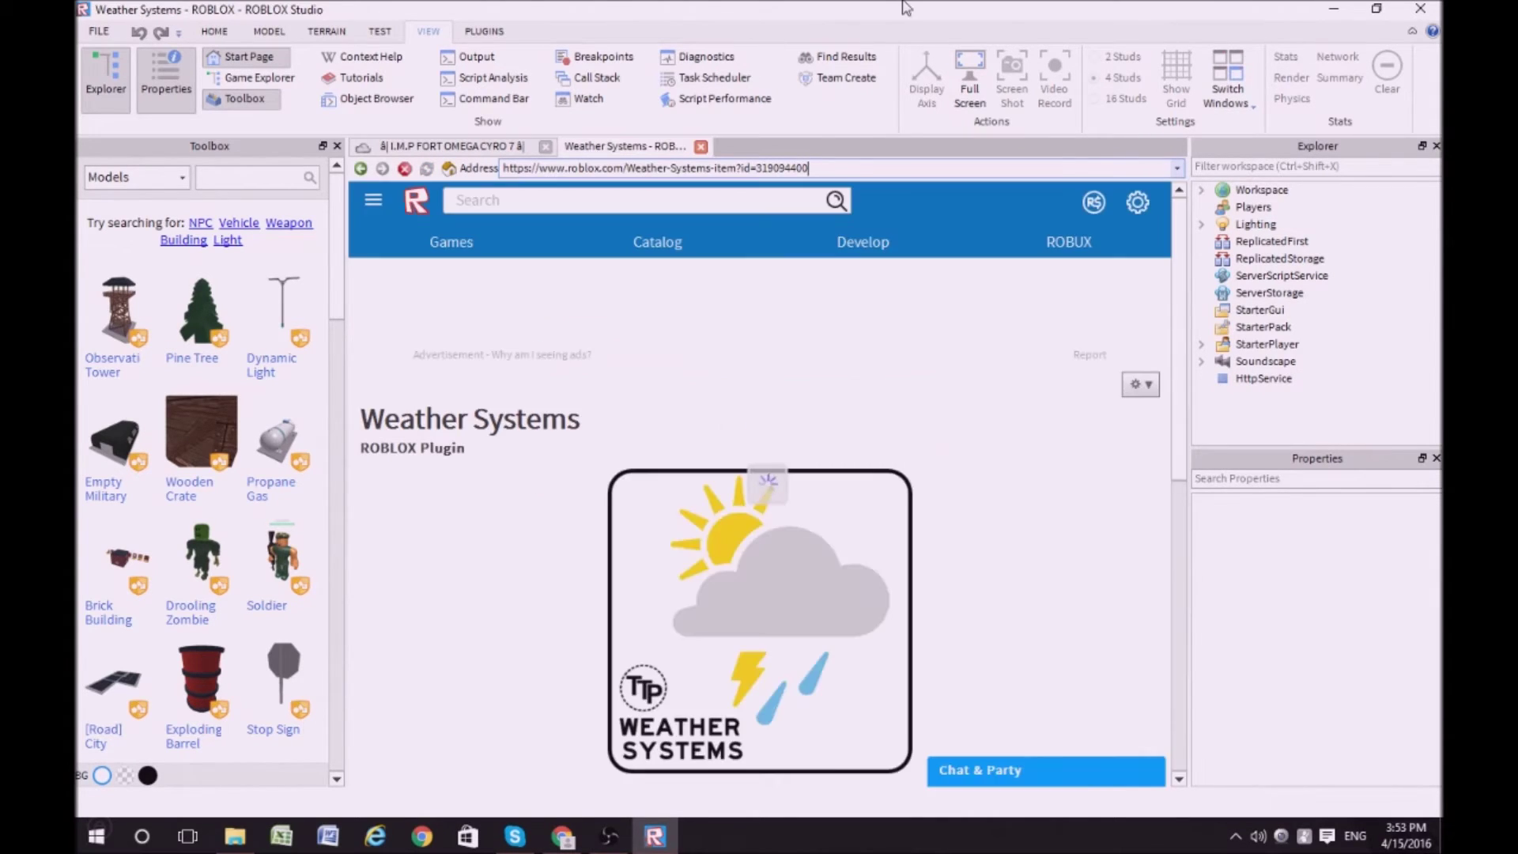
{"action": "scroll", "coordinate": [1128, 390], "scroll_direction": "down", "scroll_amount": 3}
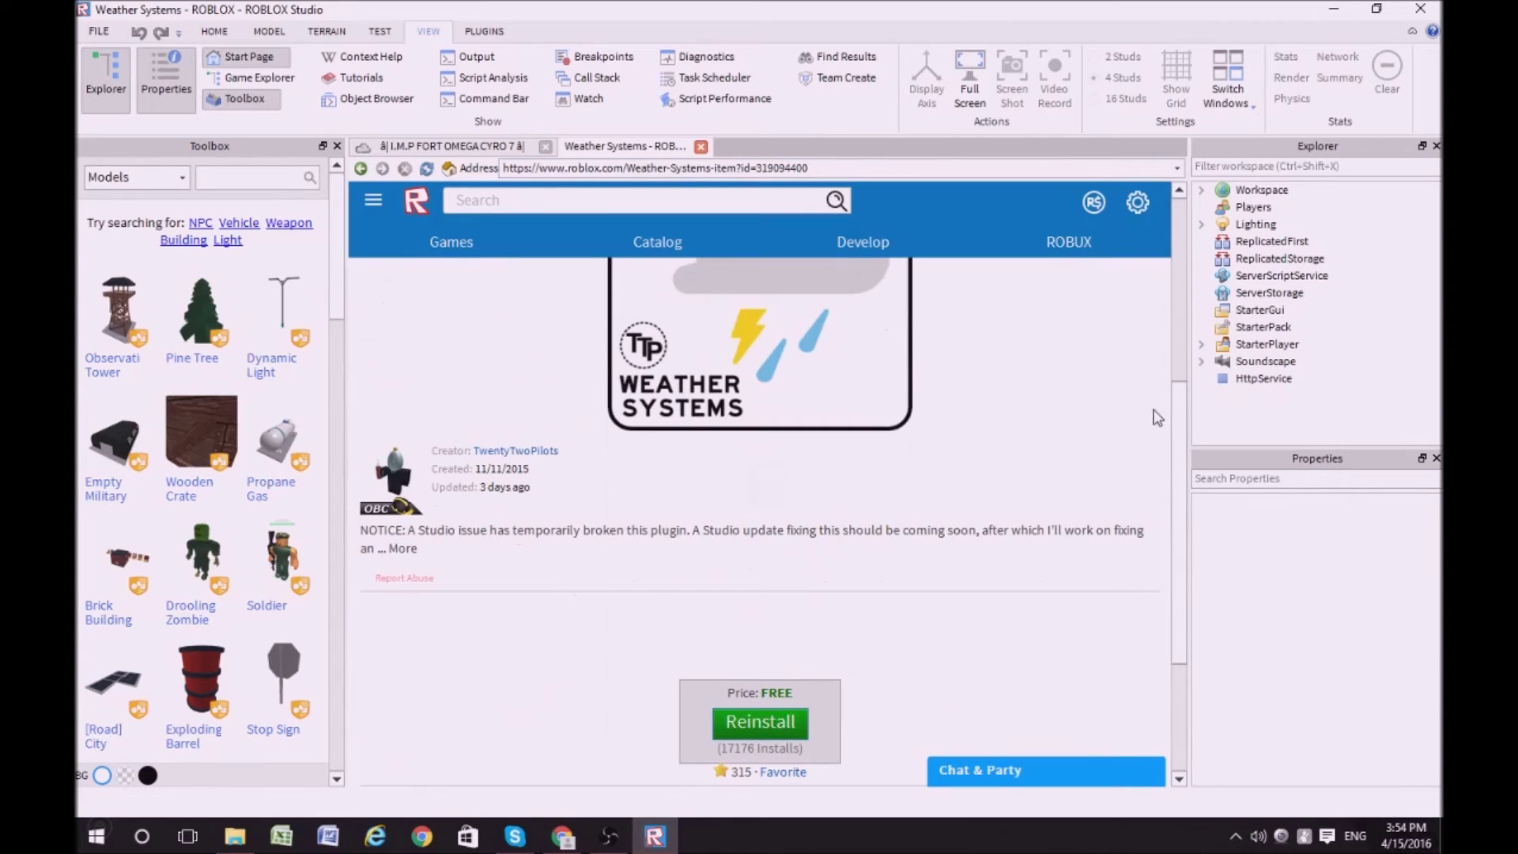
{"action": "scroll", "coordinate": [1180, 456], "scroll_direction": "down", "scroll_amount": 1}
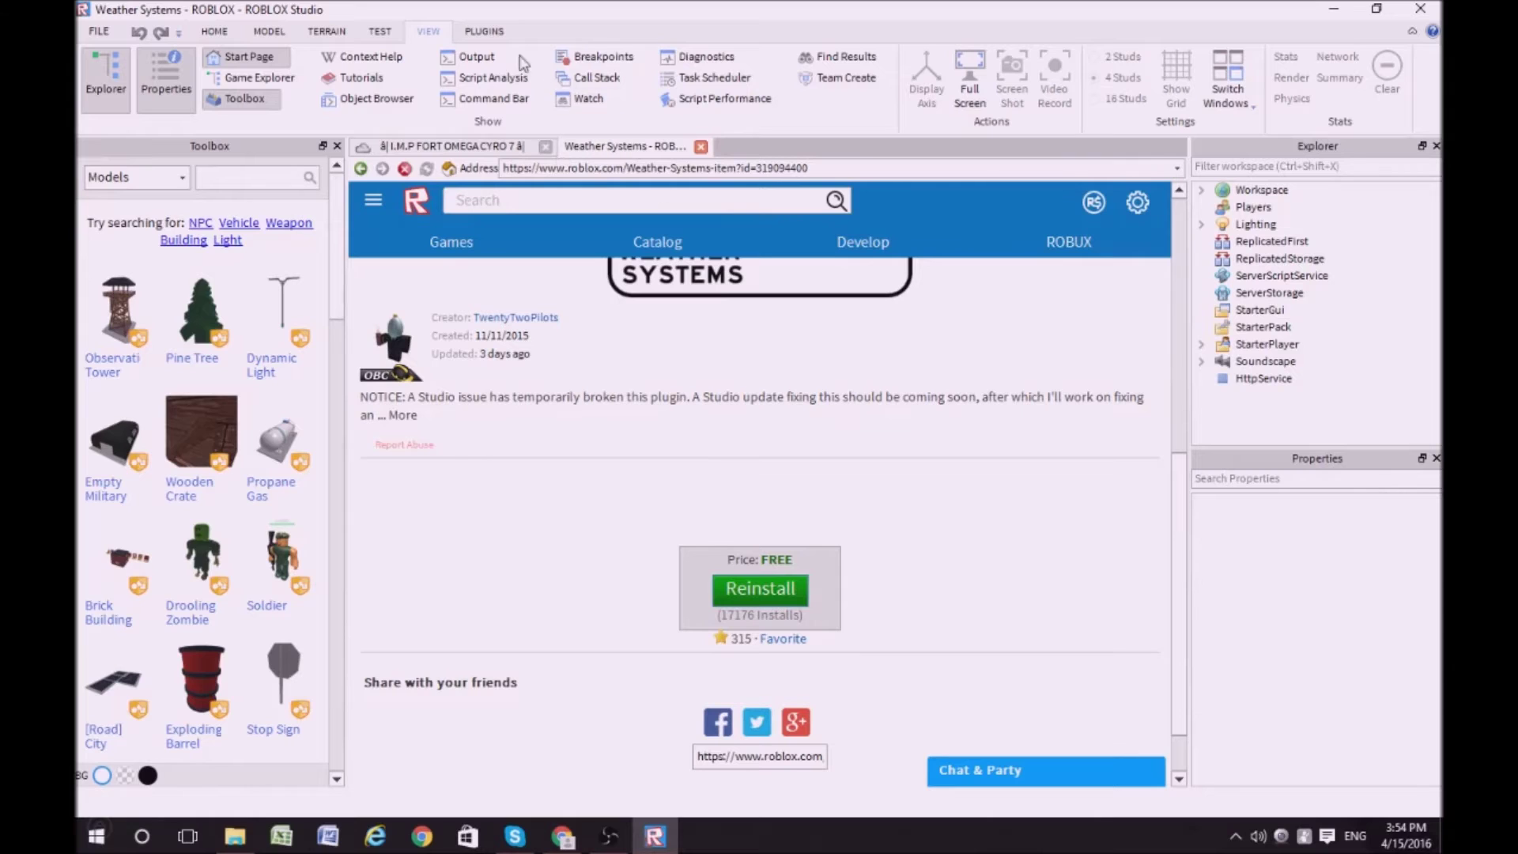
Step: Show the Plugins ribbon with Weather Systems and close the plugin's web page tab
{"action": "left_click", "coordinate": [504, 39]}
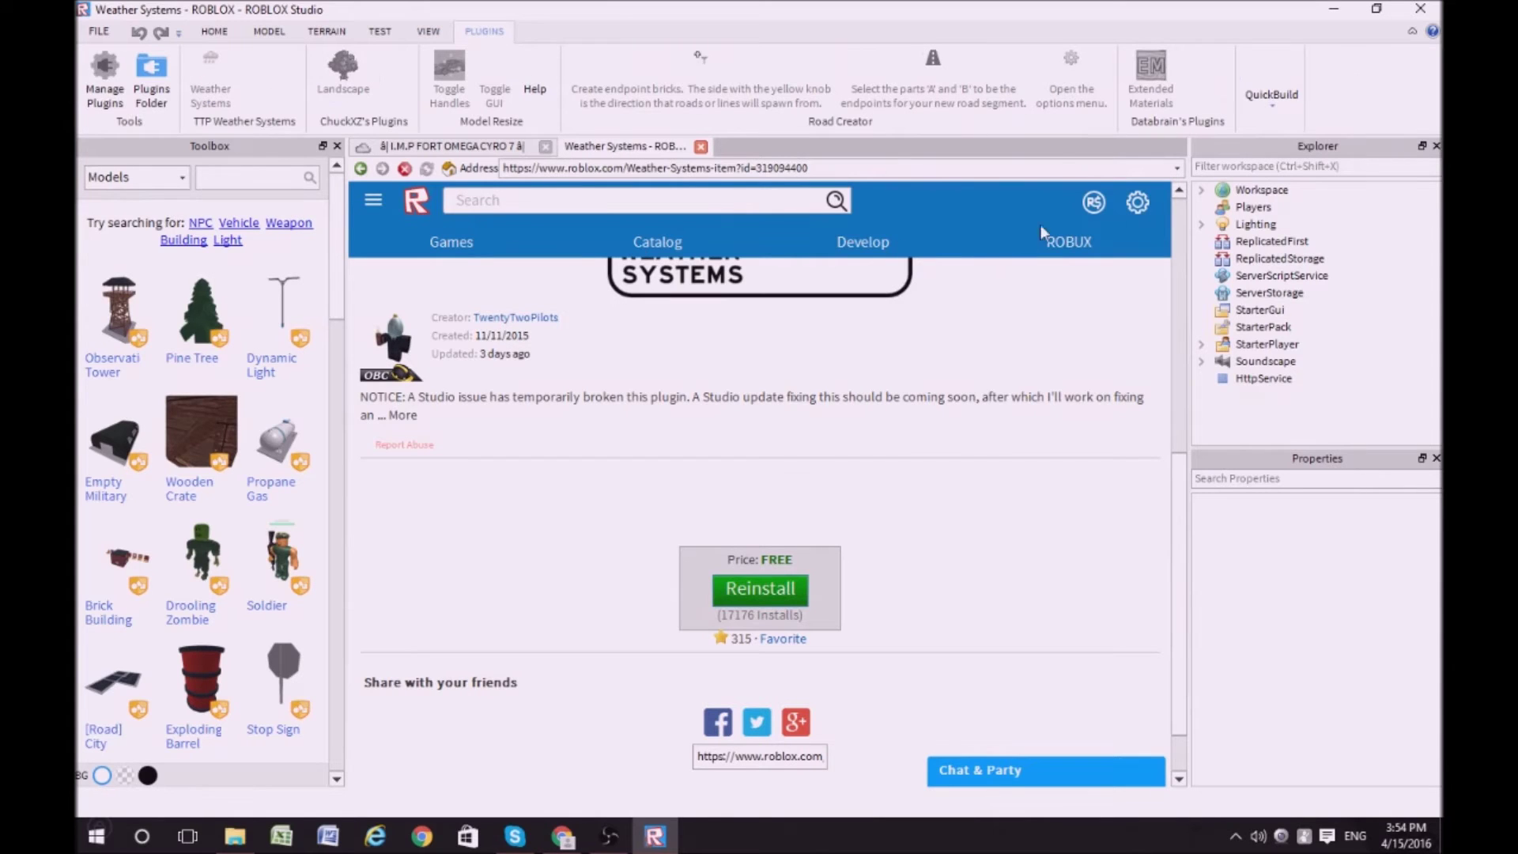
{"action": "left_click", "coordinate": [701, 146]}
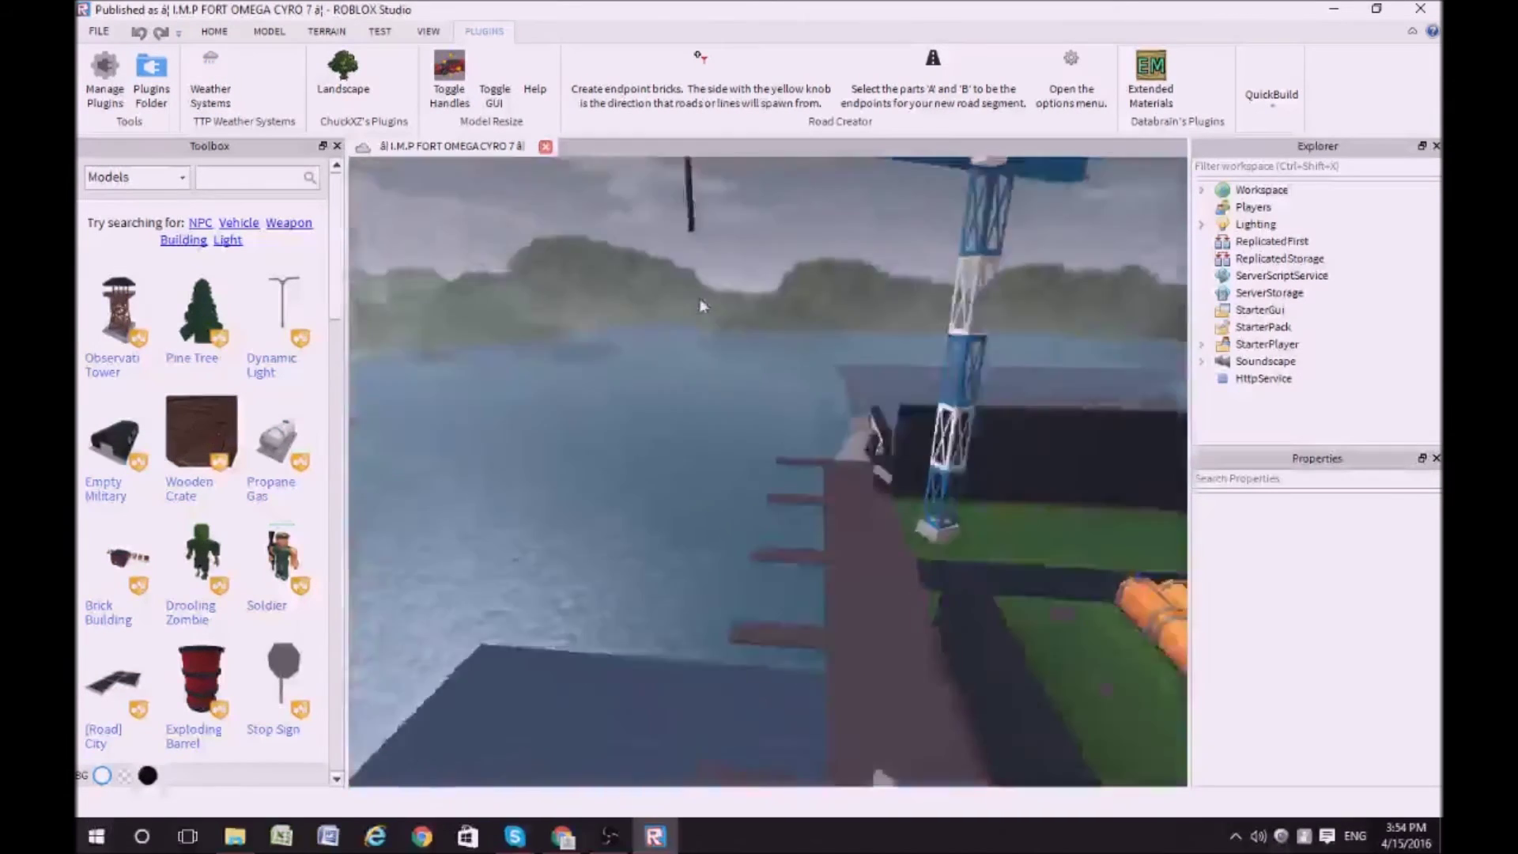
Step: Fly over the fort, open Weather Systems' Setup Weather menu, then return to the browser
{"action": "key", "text": "w"}
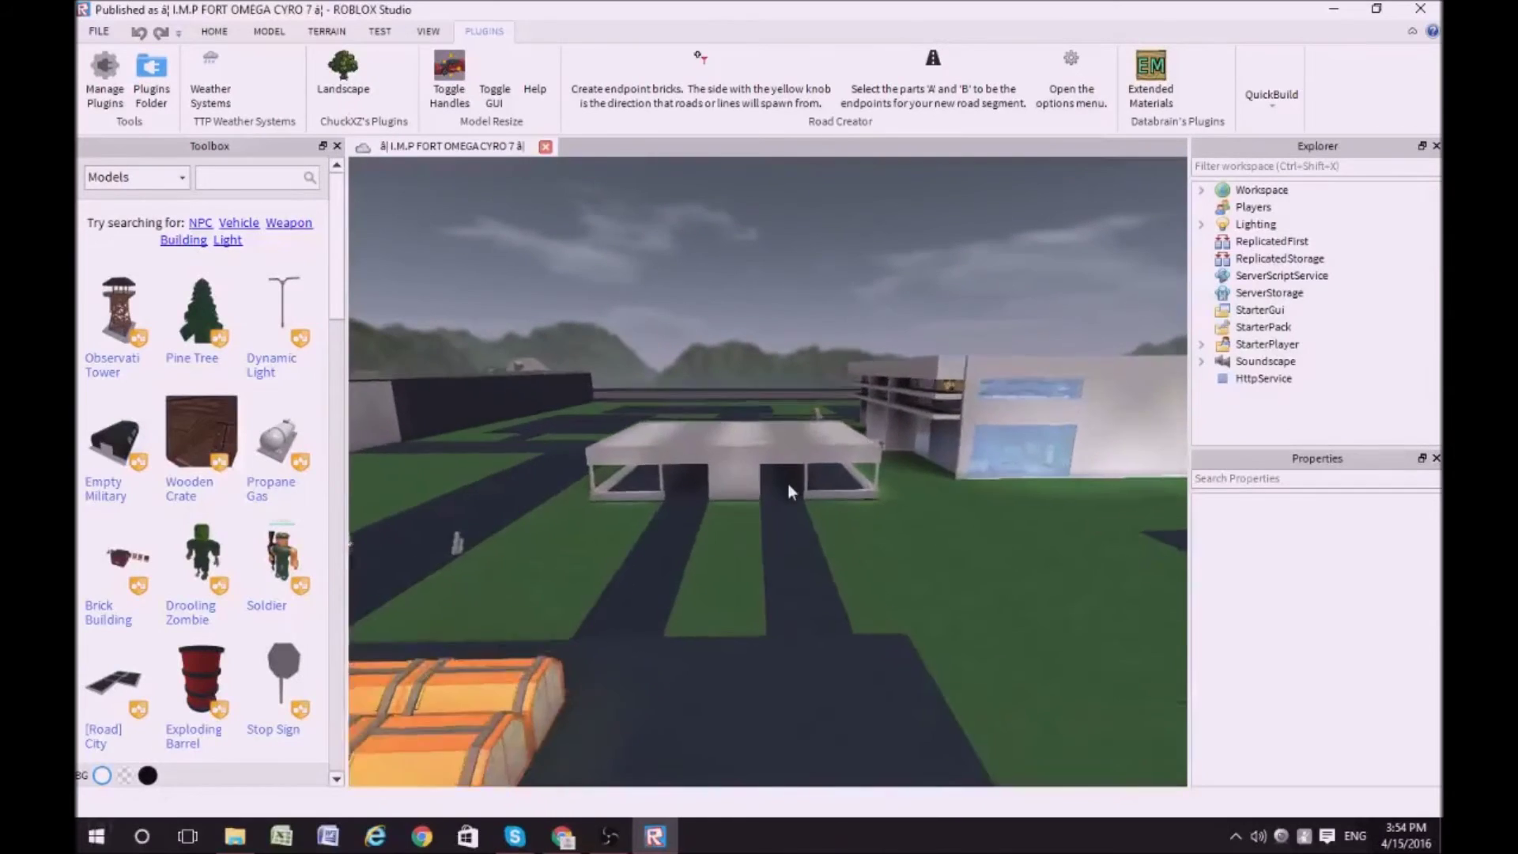
{"action": "key", "text": "w"}
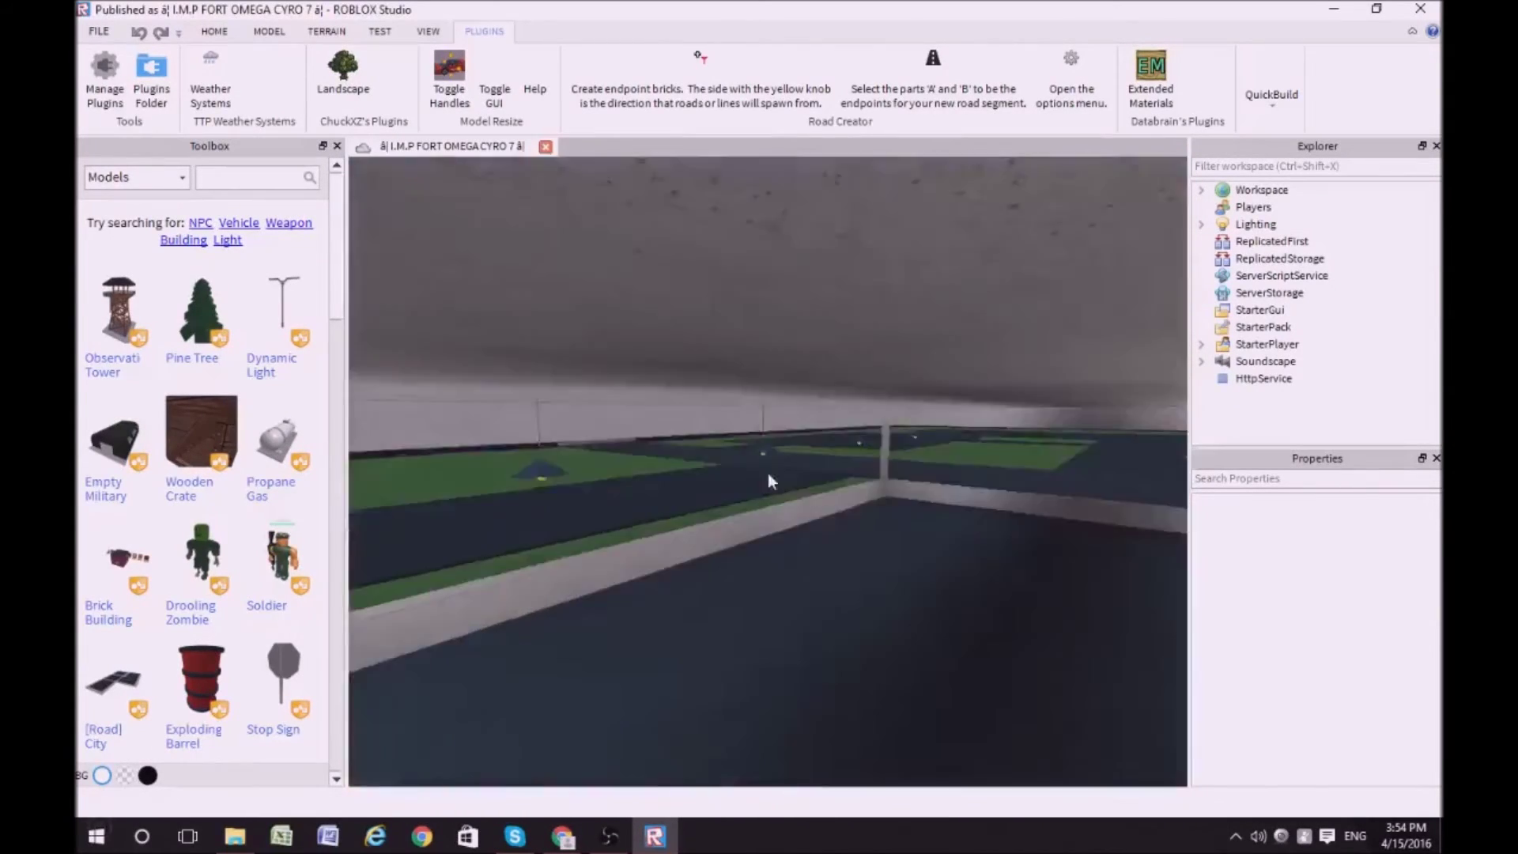
{"action": "key", "text": "s"}
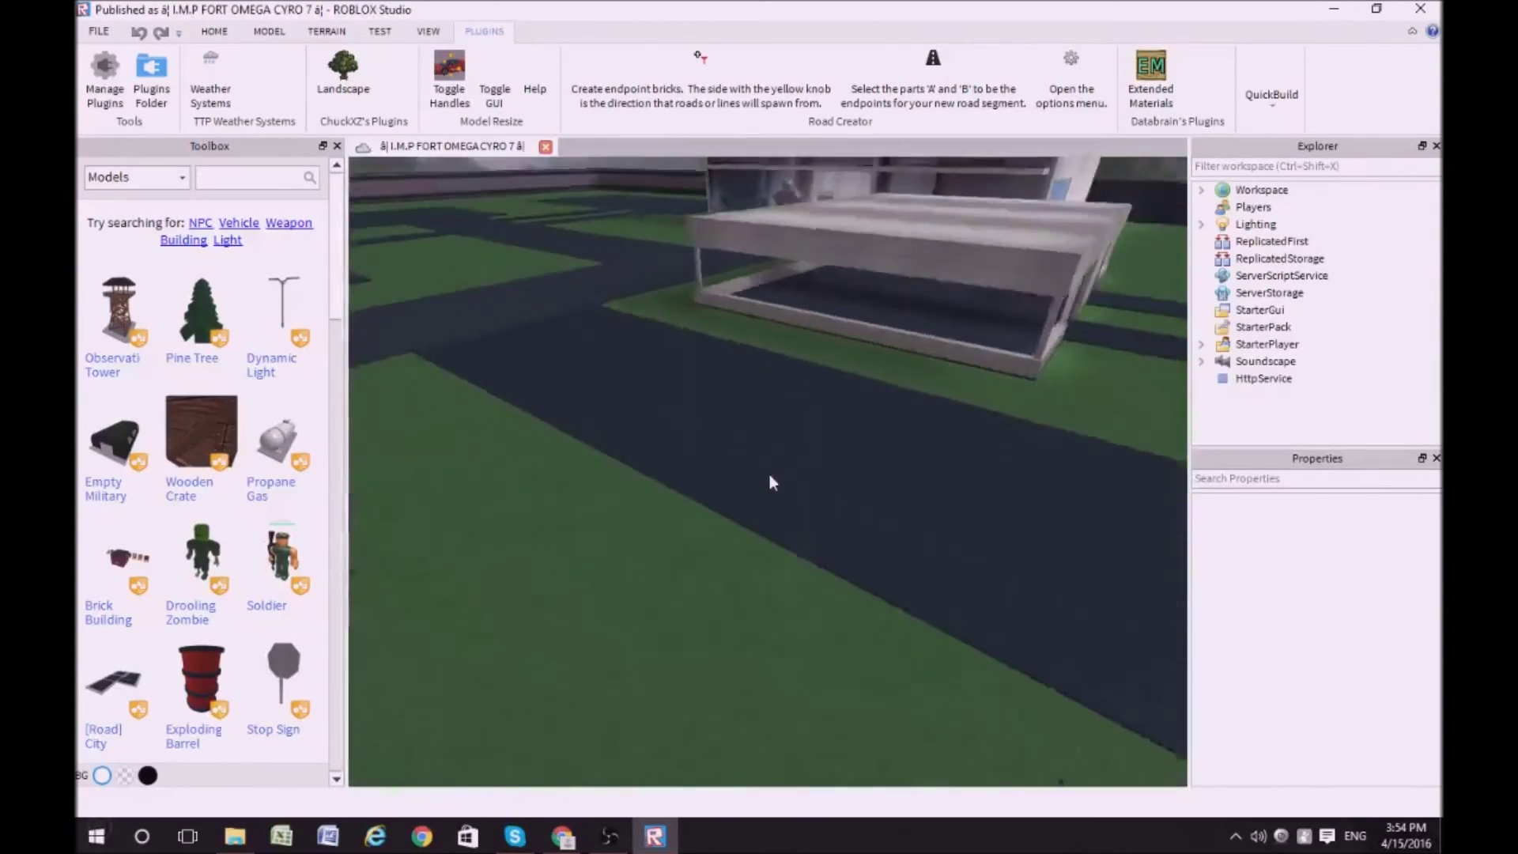
{"action": "key", "text": "e"}
{"action": "left_click", "coordinate": [211, 71]}
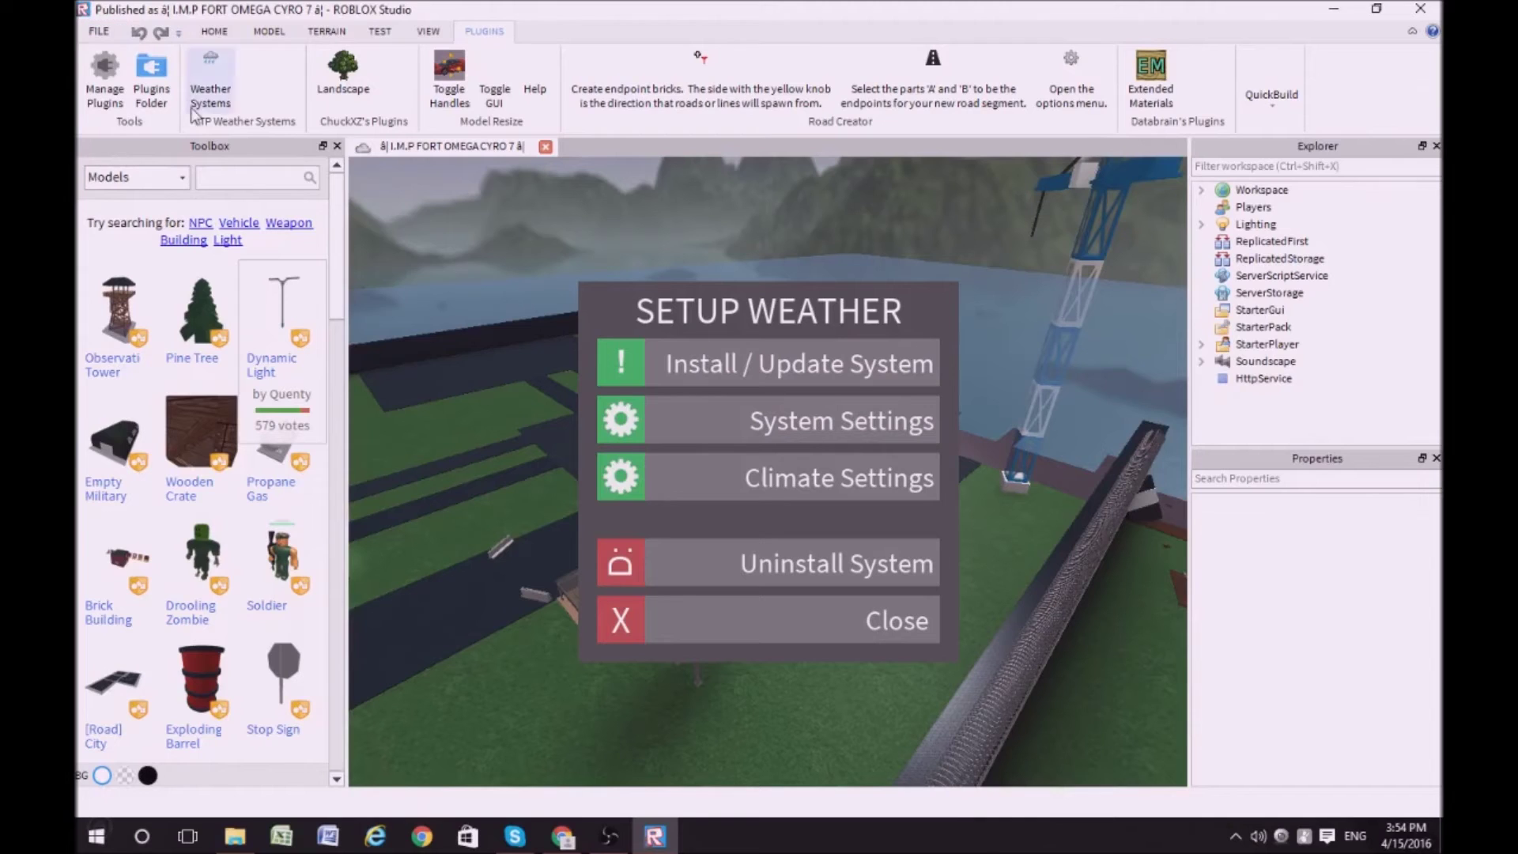
{"action": "mouse_move", "coordinate": [280, 327]}
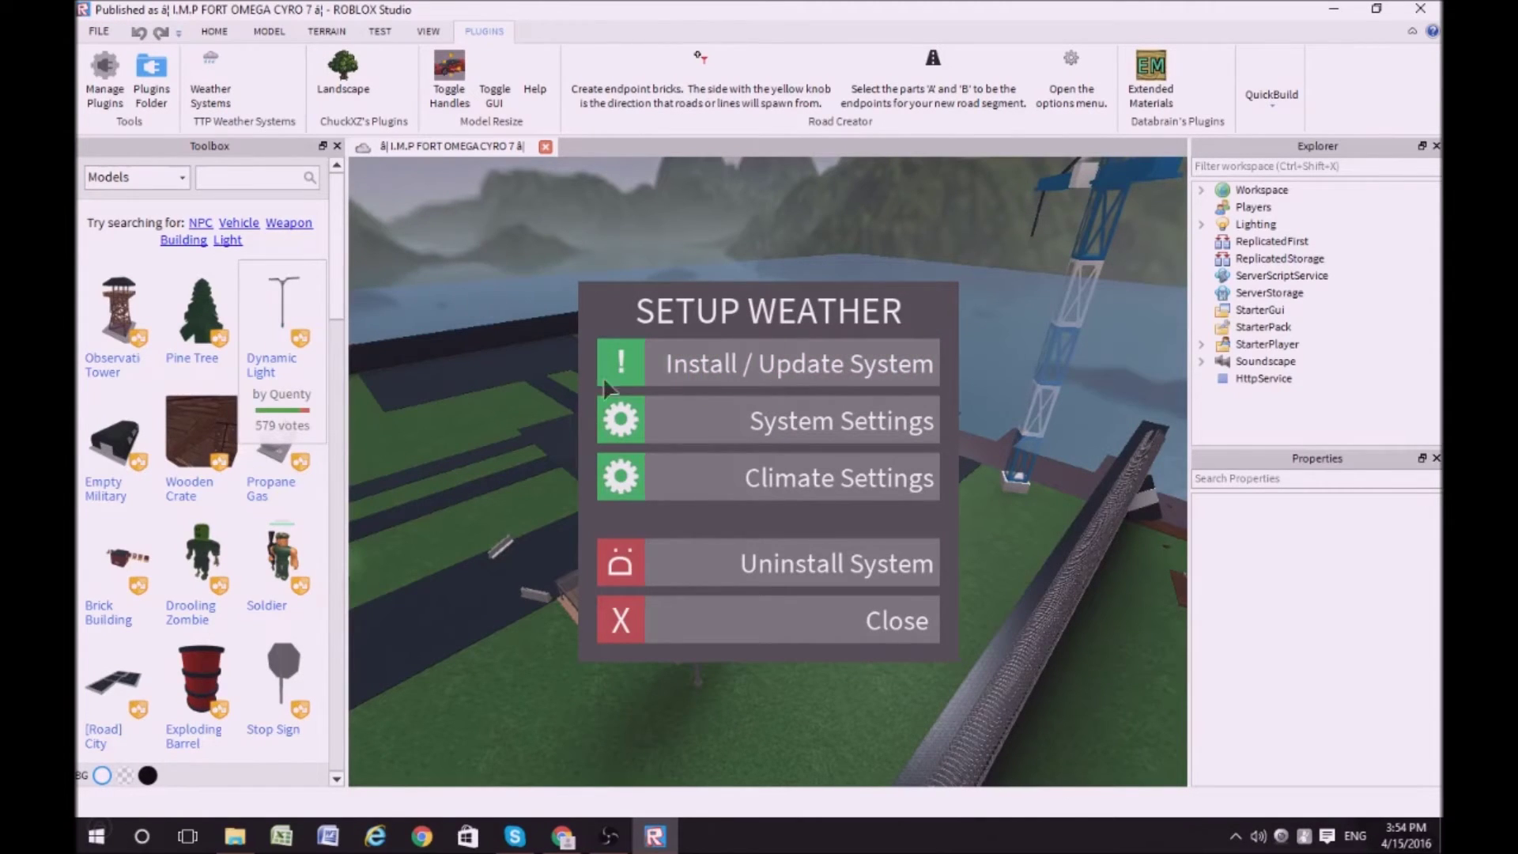
{"action": "left_click", "coordinate": [562, 837]}
Step: Expand the Weather Systems description and re-highlight its notice about the broken plugin
{"action": "left_click", "coordinate": [711, 339]}
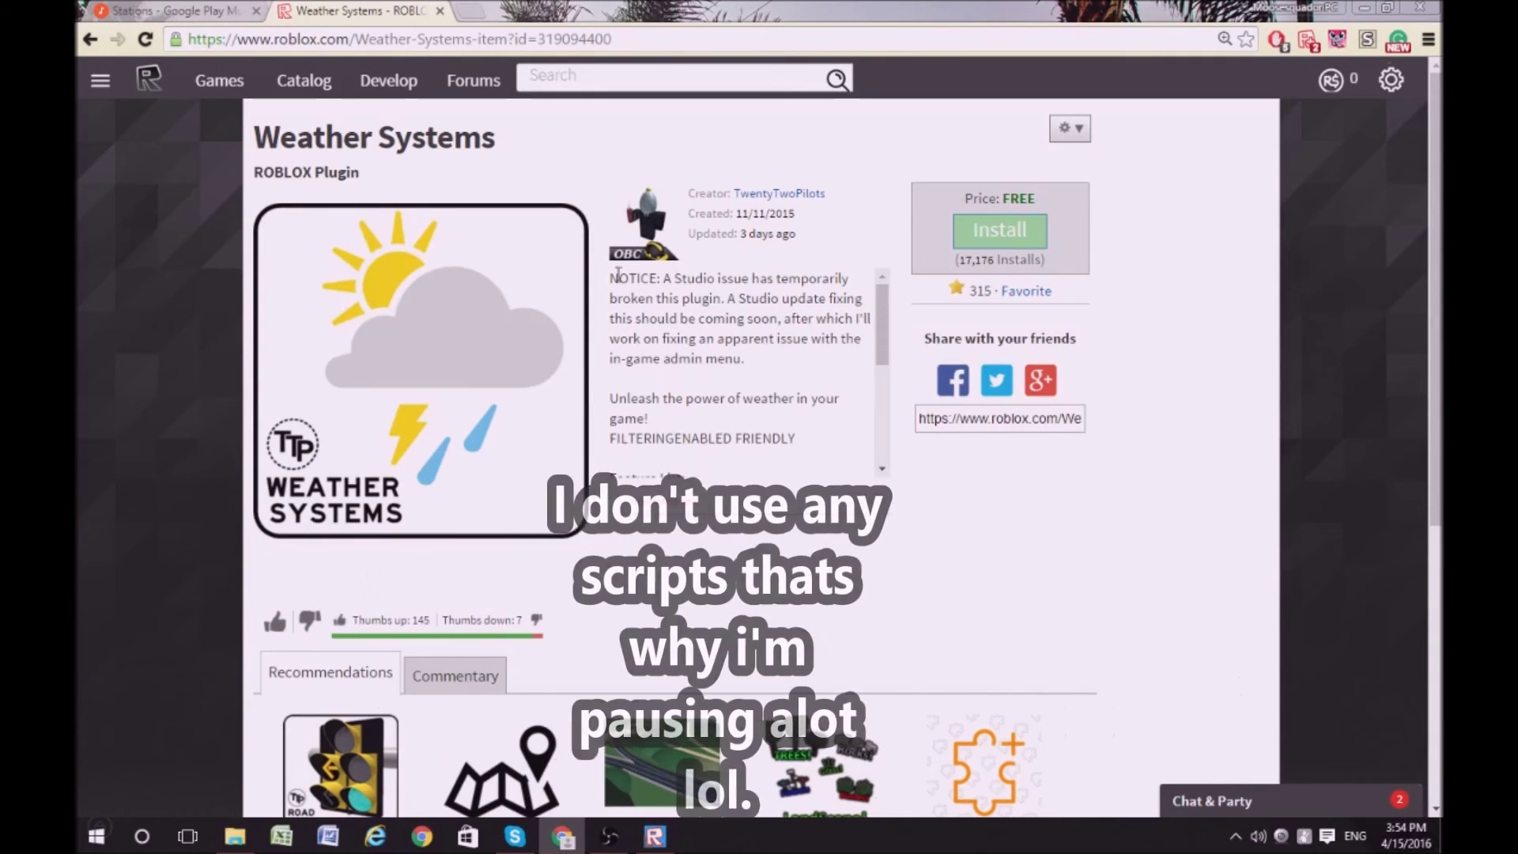
{"action": "mouse_move", "coordinate": [610, 277]}
{"action": "left_mouse_down"}
{"action": "mouse_move", "coordinate": [797, 287]}
{"action": "mouse_move", "coordinate": [743, 329]}
{"action": "mouse_move", "coordinate": [709, 283]}
{"action": "left_mouse_up"}
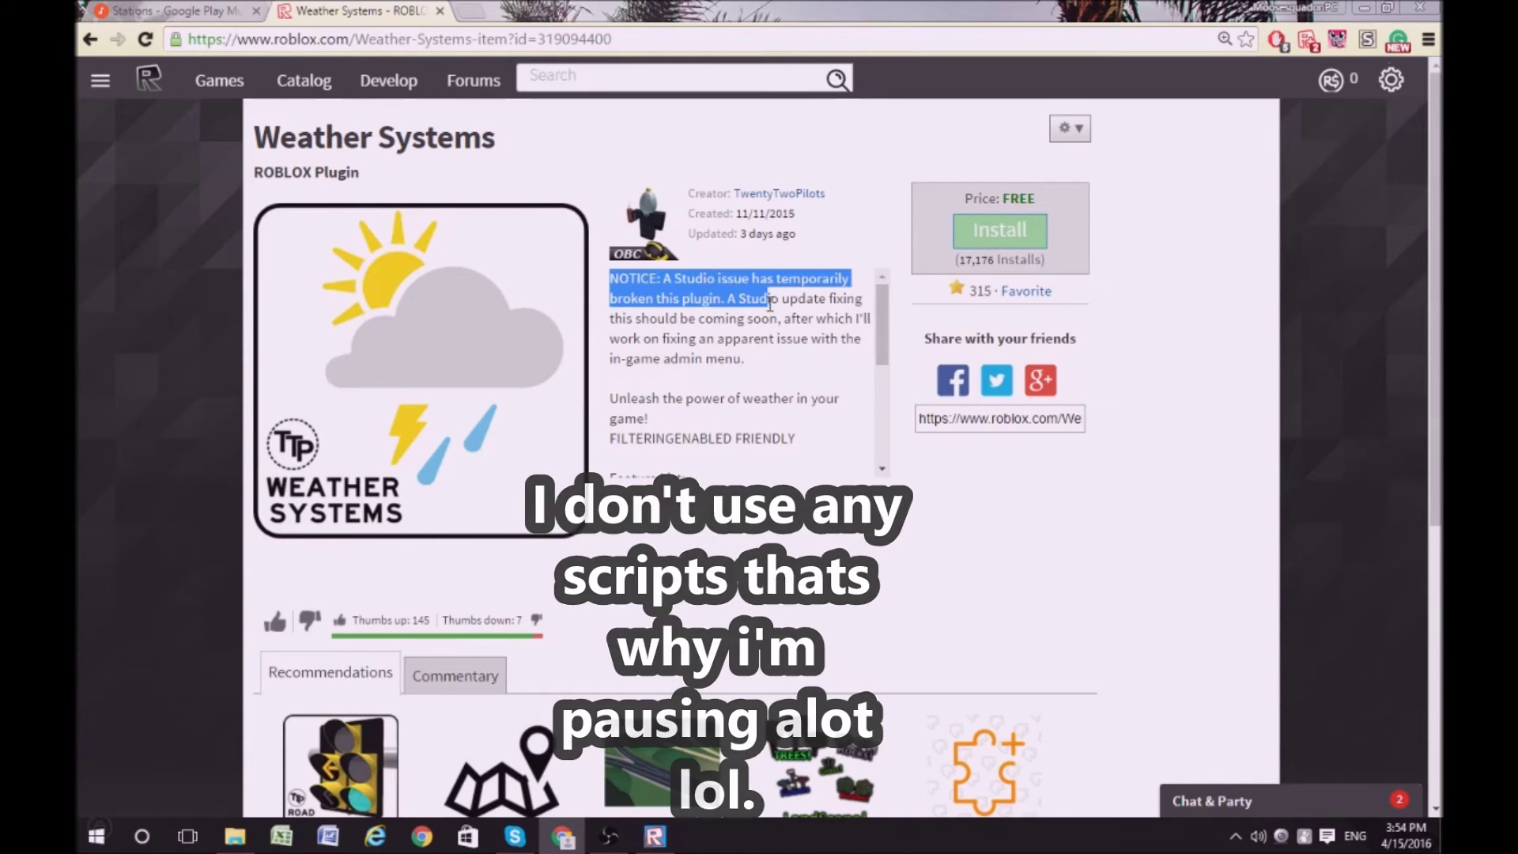
{"action": "left_click_drag", "start_coordinate": [688, 280], "coordinate": [720, 305]}
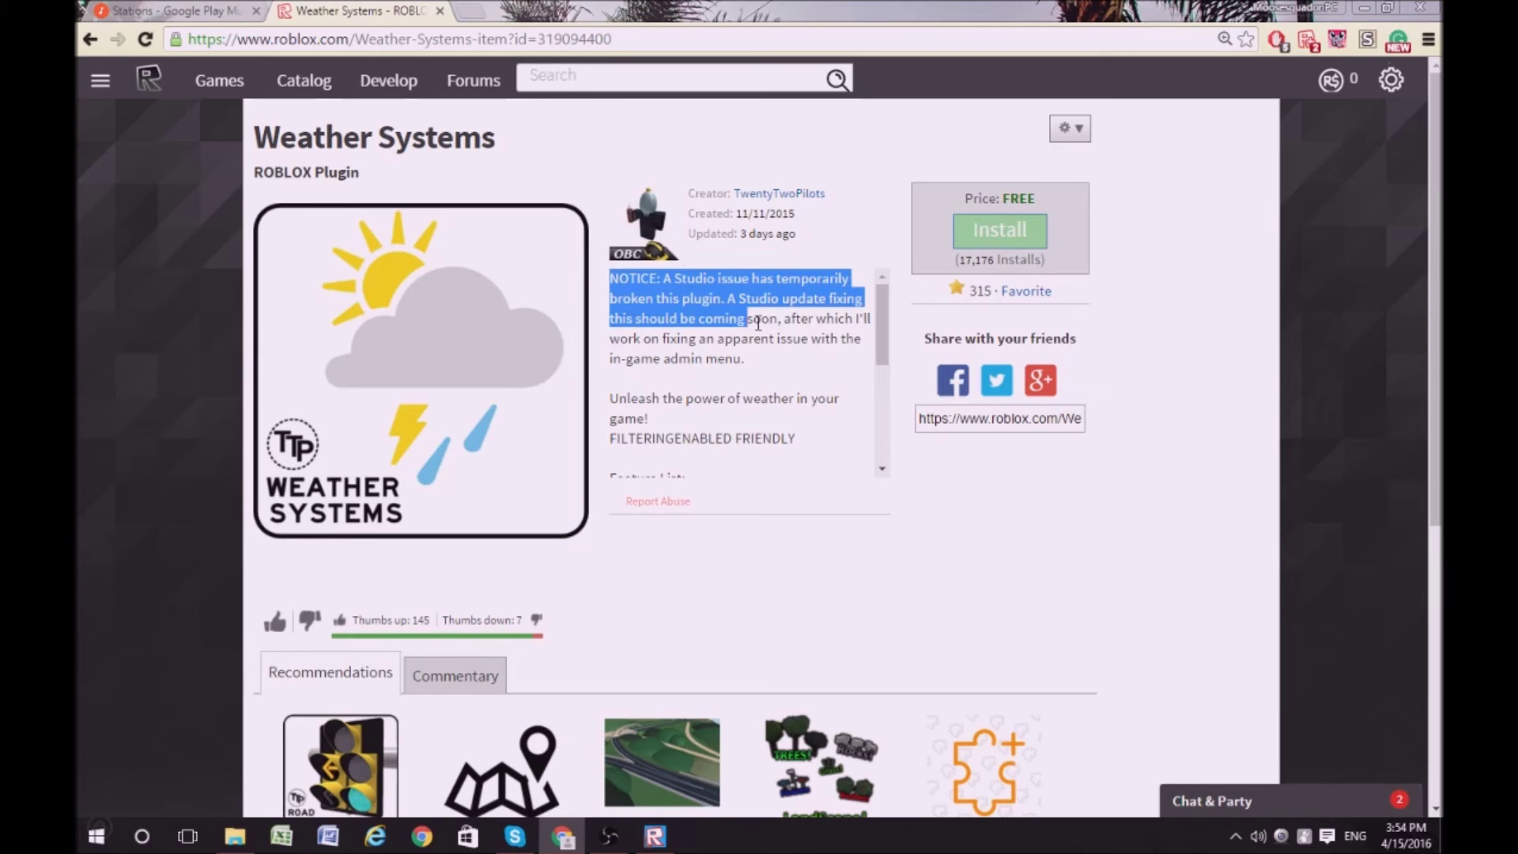
{"action": "left_click_drag", "start_coordinate": [720, 304], "coordinate": [819, 341]}
{"action": "left_click", "coordinate": [698, 282]}
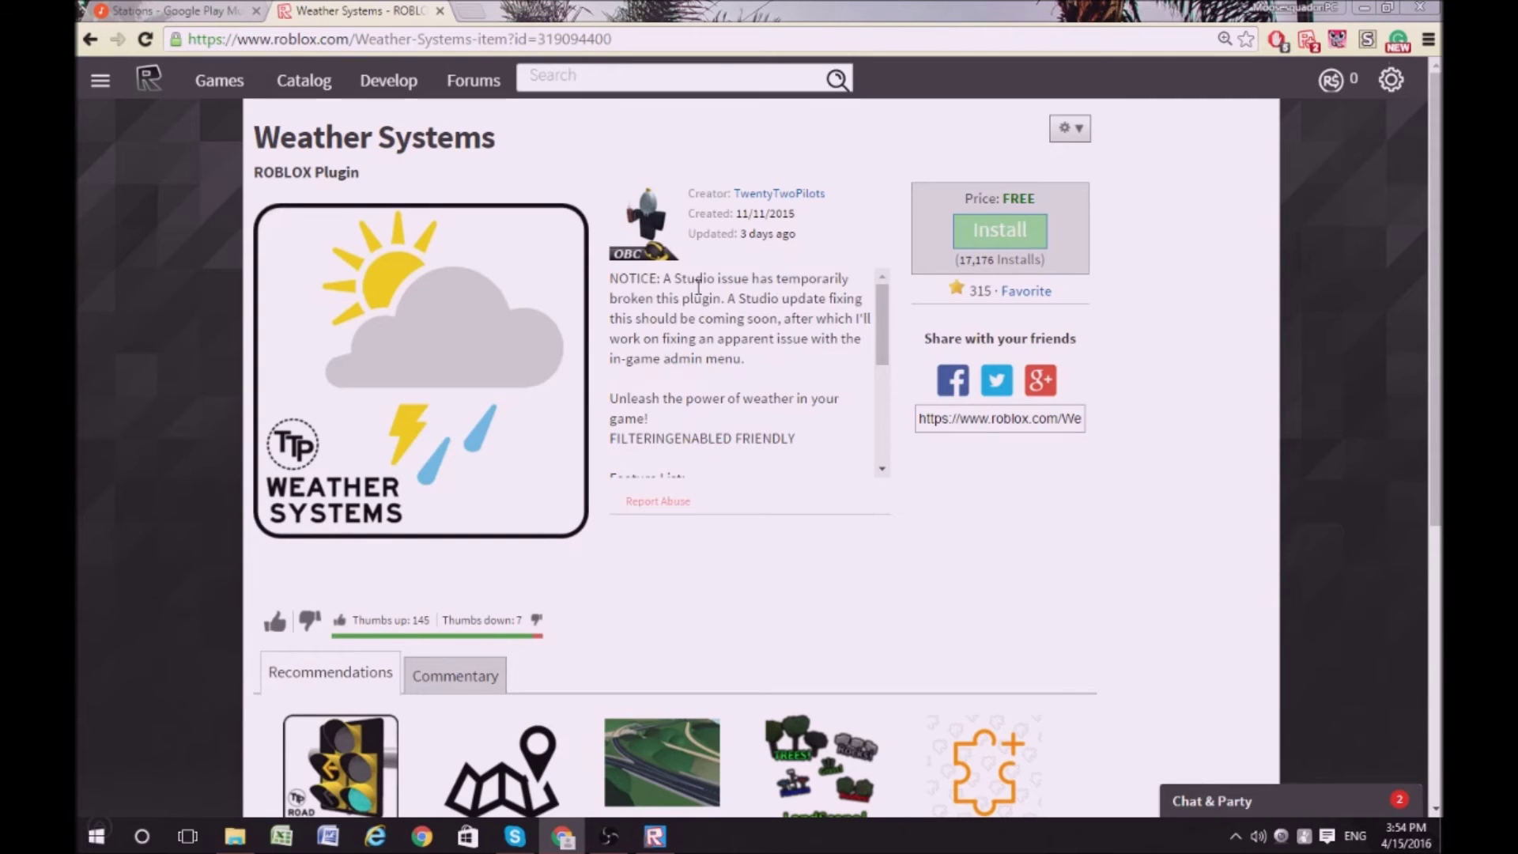
{"action": "left_click", "coordinate": [358, 78]}
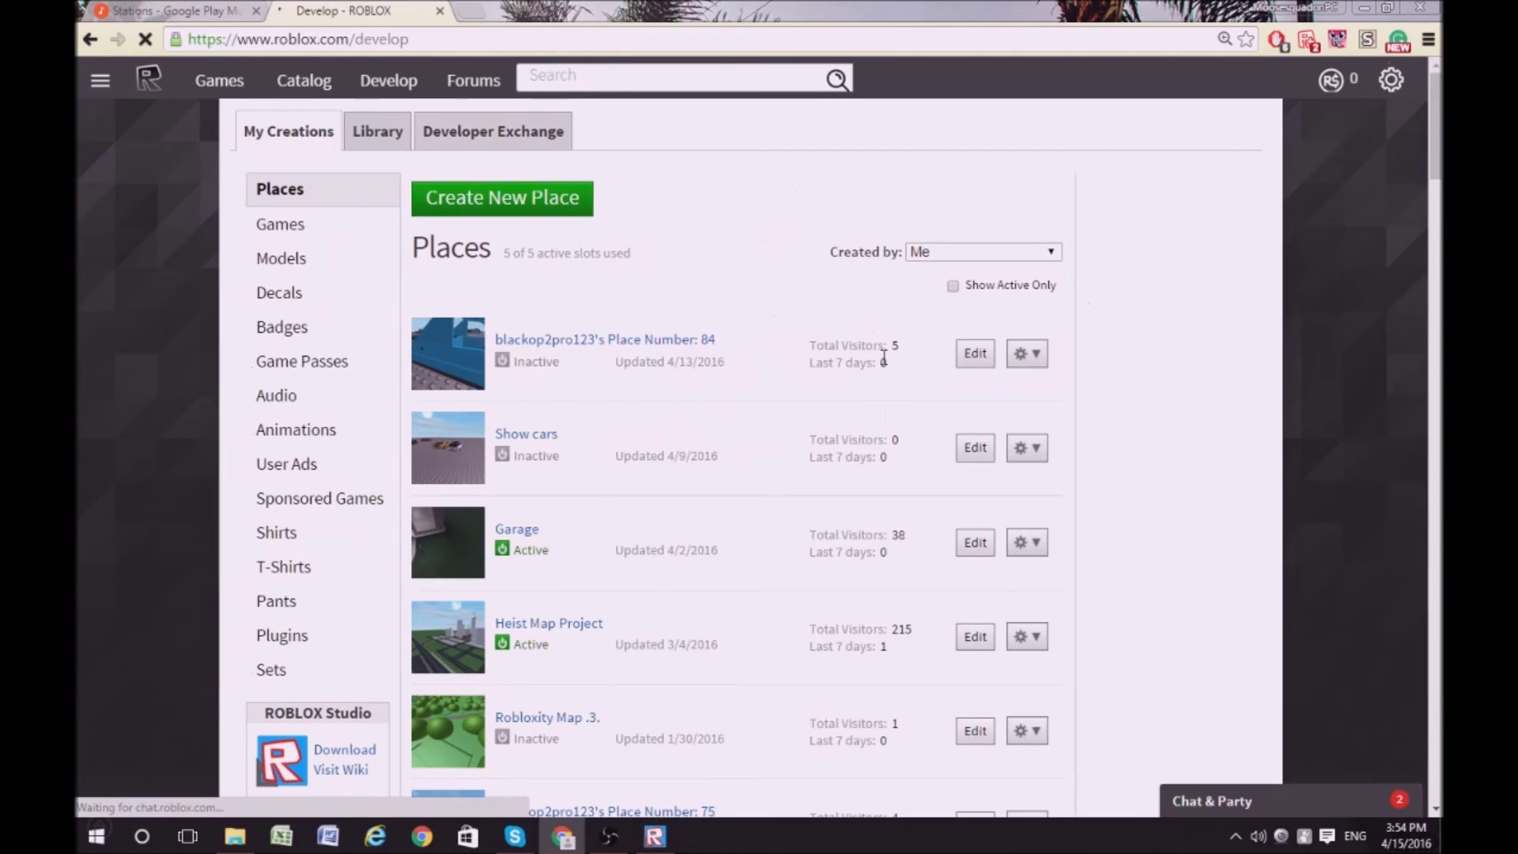
{"action": "scroll", "coordinate": [1432, 209], "scroll_direction": "down", "scroll_amount": 3}
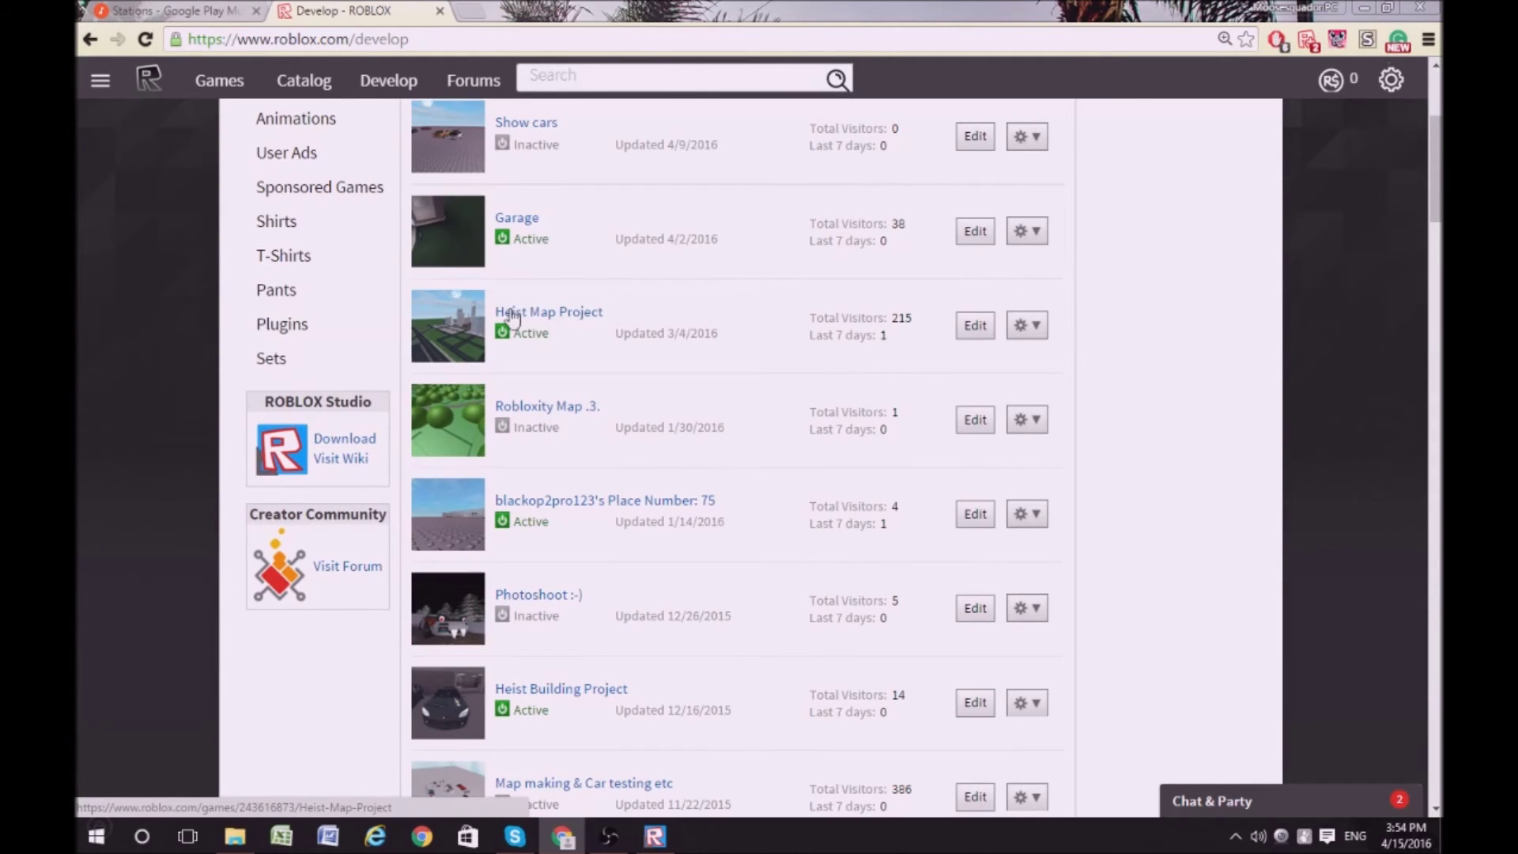
Step: Open Heist Map Project from the places list and close the Setup Weather dialog
{"action": "left_click", "coordinate": [488, 319]}
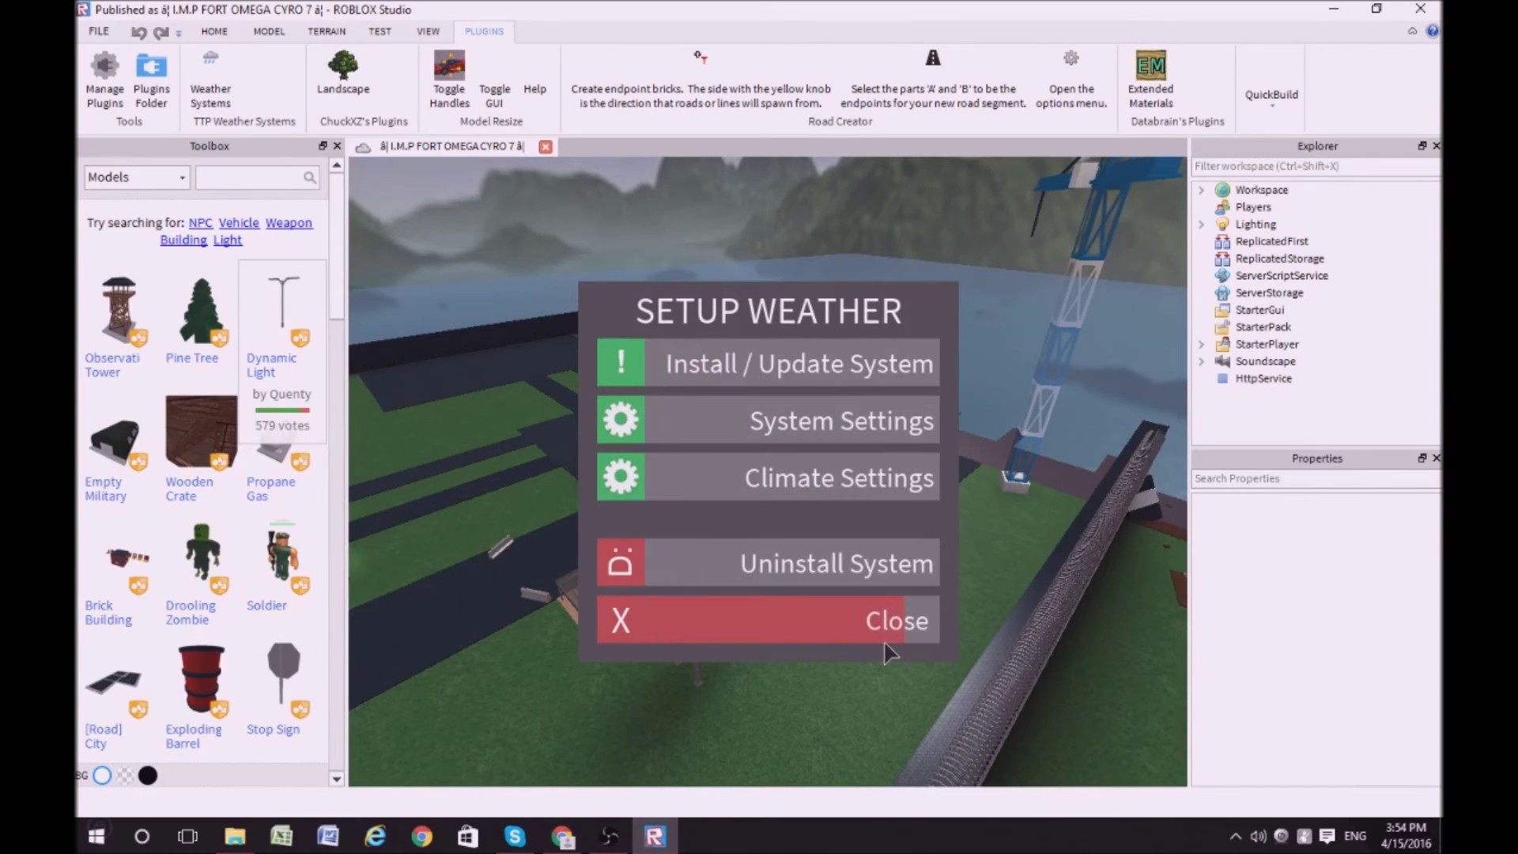
{"action": "left_click", "coordinate": [878, 636]}
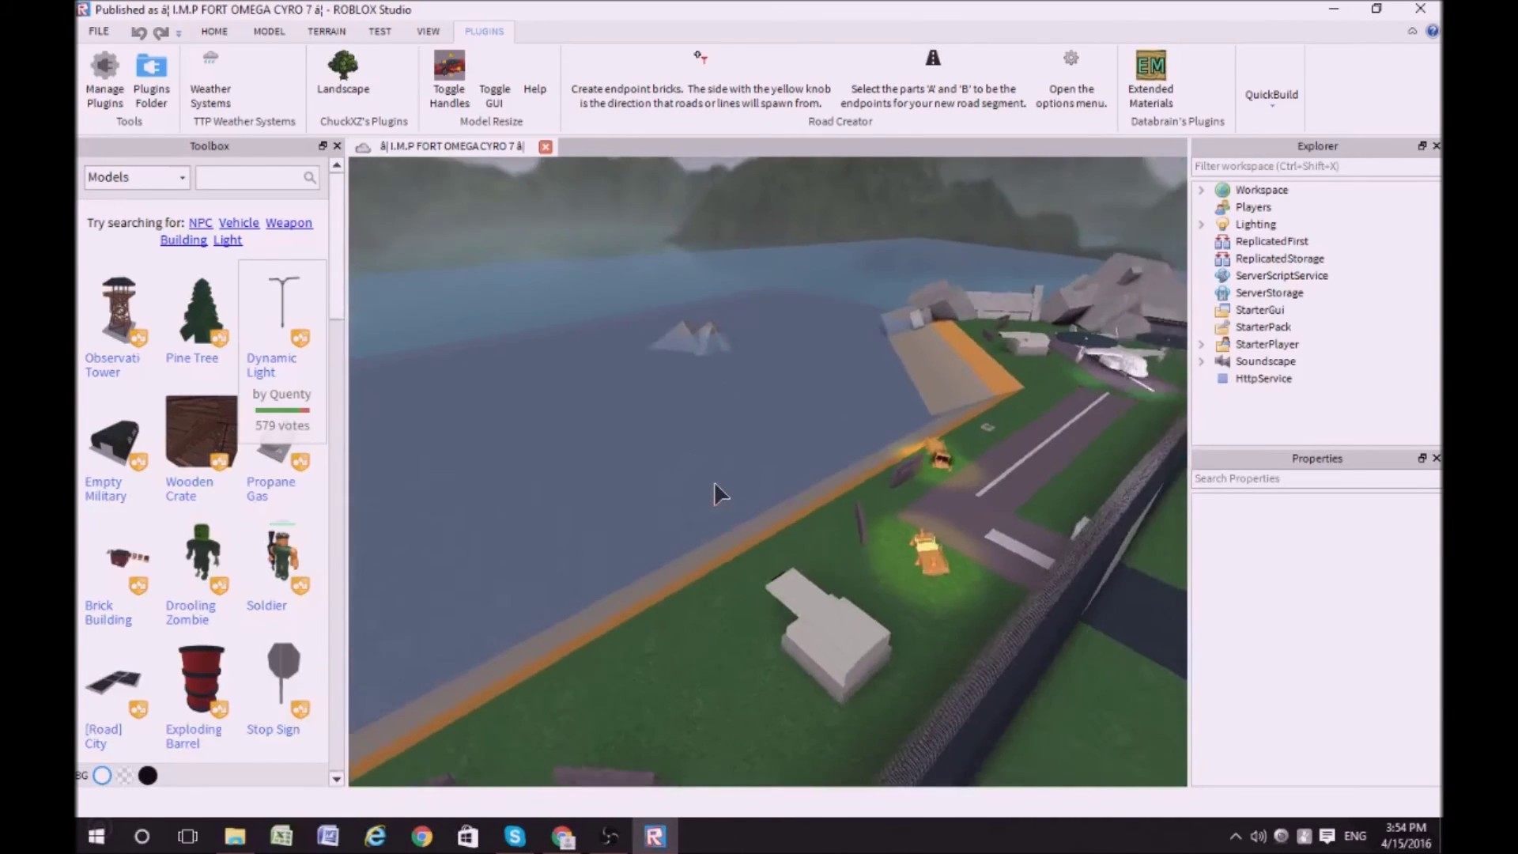
Step: Fly the Studio camera from the water's edge over the fort base
{"action": "key", "text": "w"}
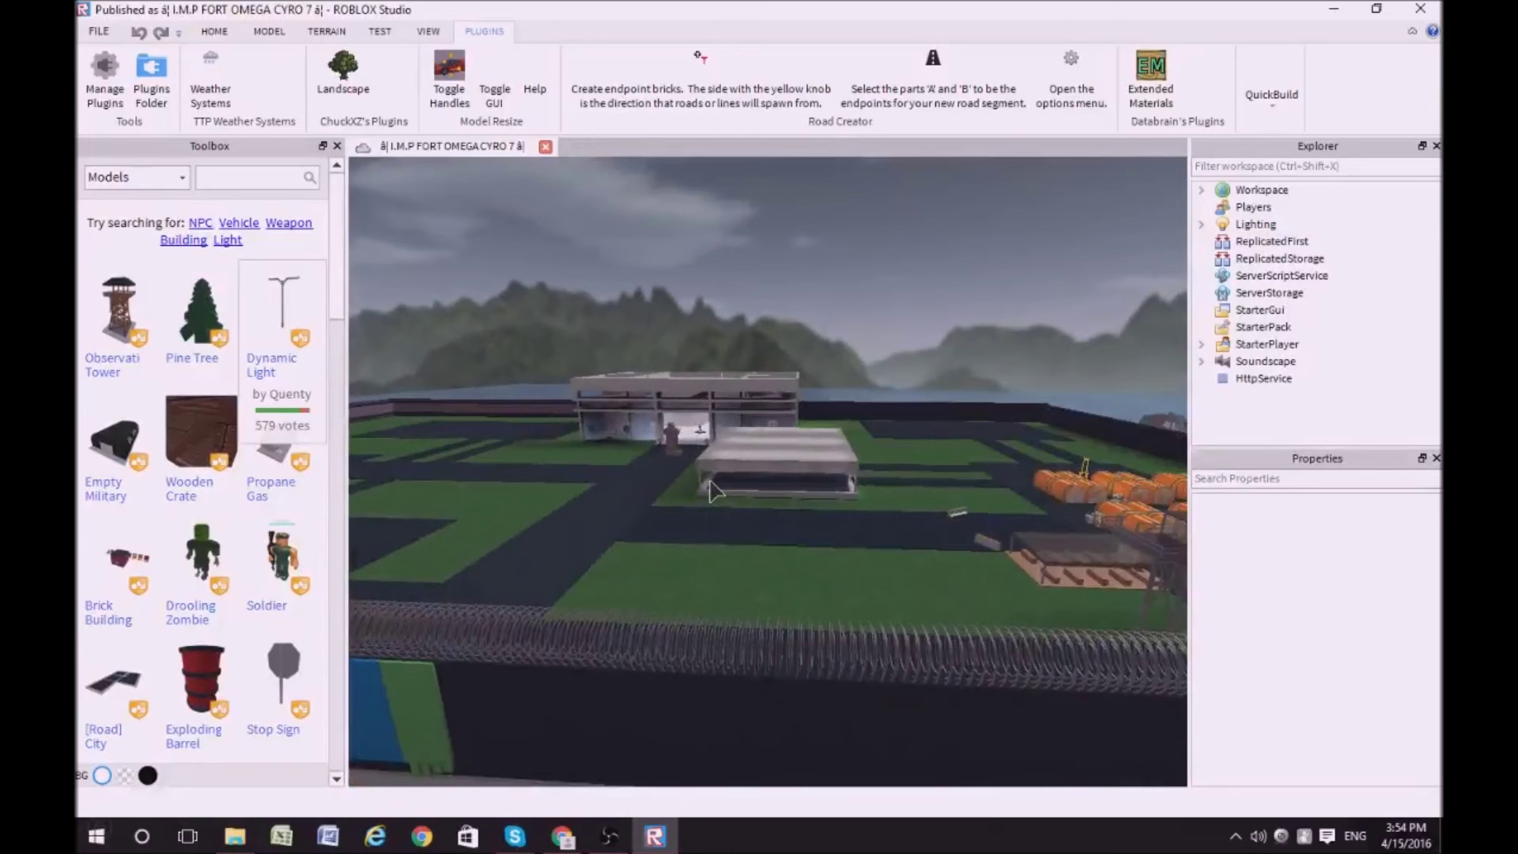